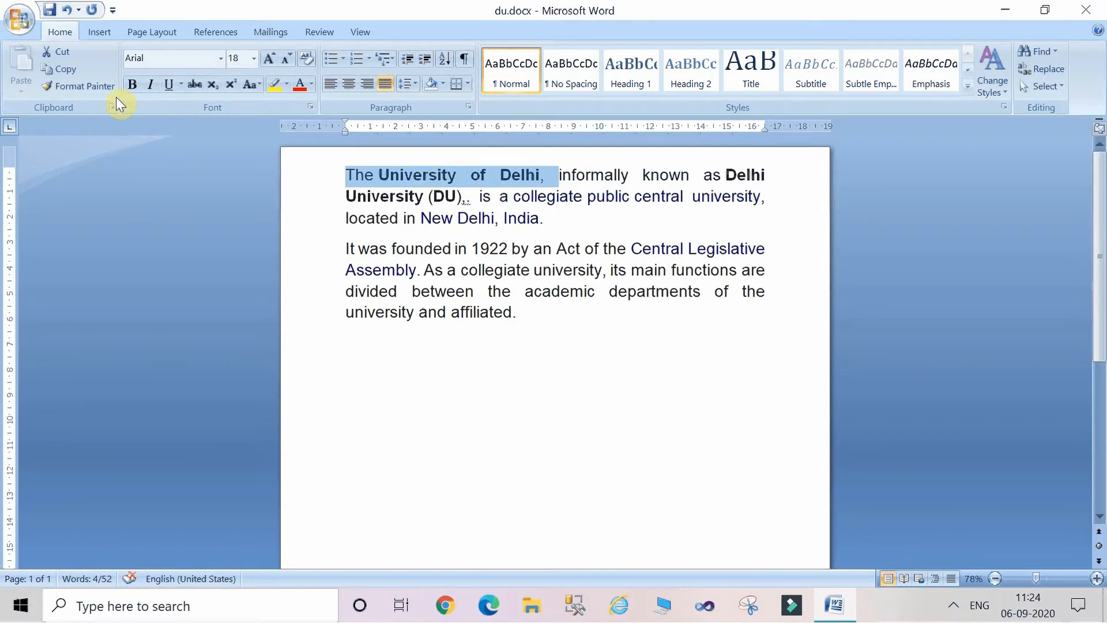
Step: Copy the selected phrase "The University of Delhi," and paste it as a new paragraph at the end of the document
click(70, 71)
click(526, 388)
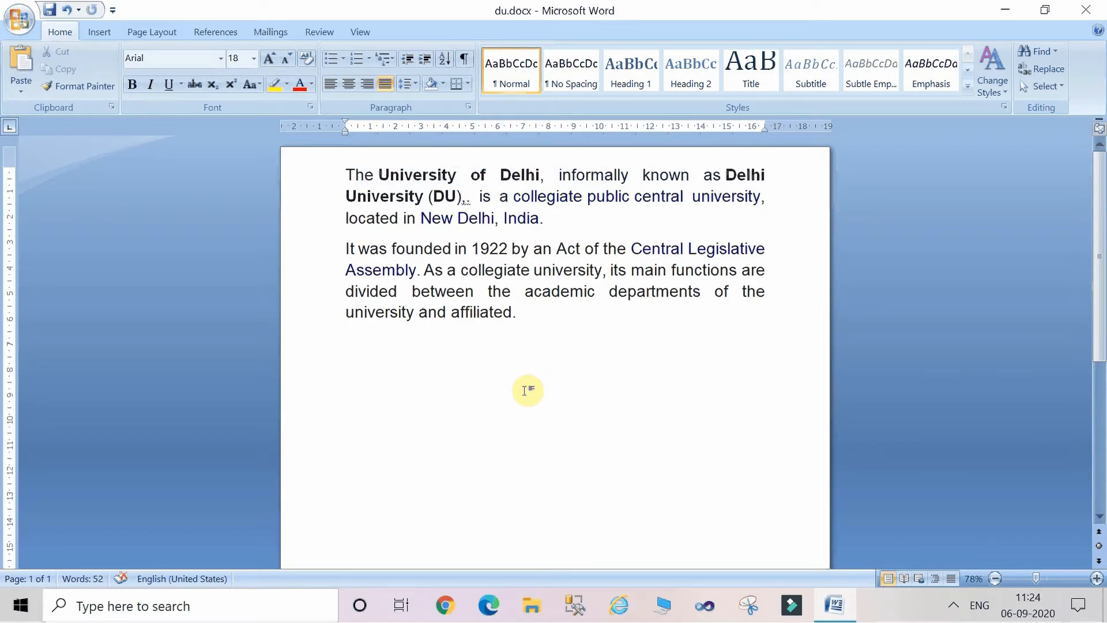
click(365, 371)
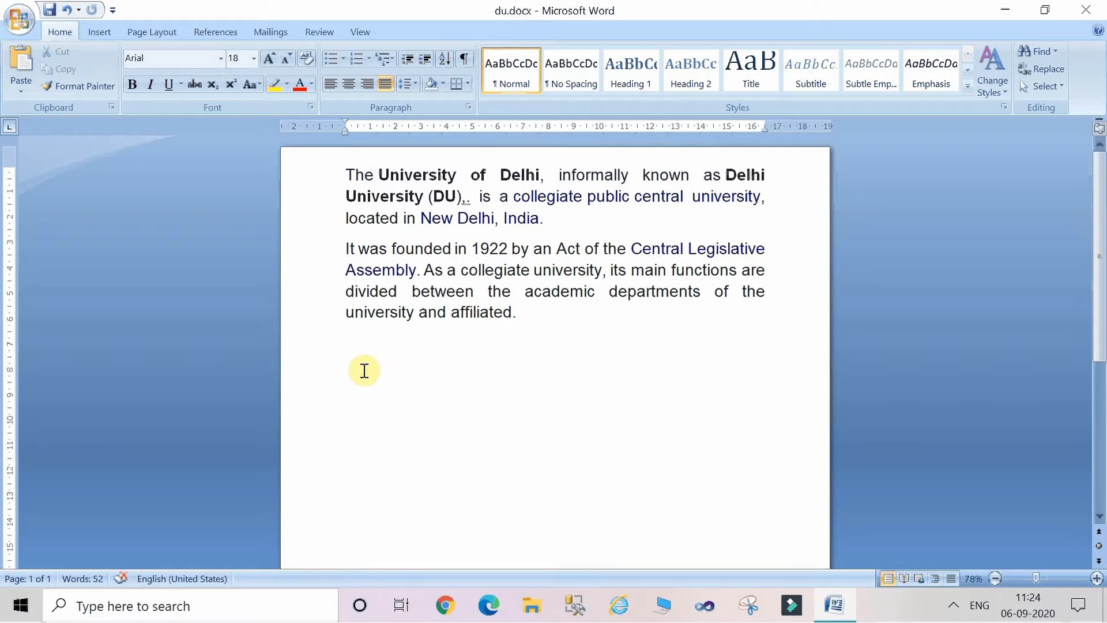
key(Right)
key(Right)
key(Right)
key(Right)
key(Right)
key(Right)
key(Right)
key(Right)
key(Right)
key(Right)
key(Right)
key(Right)
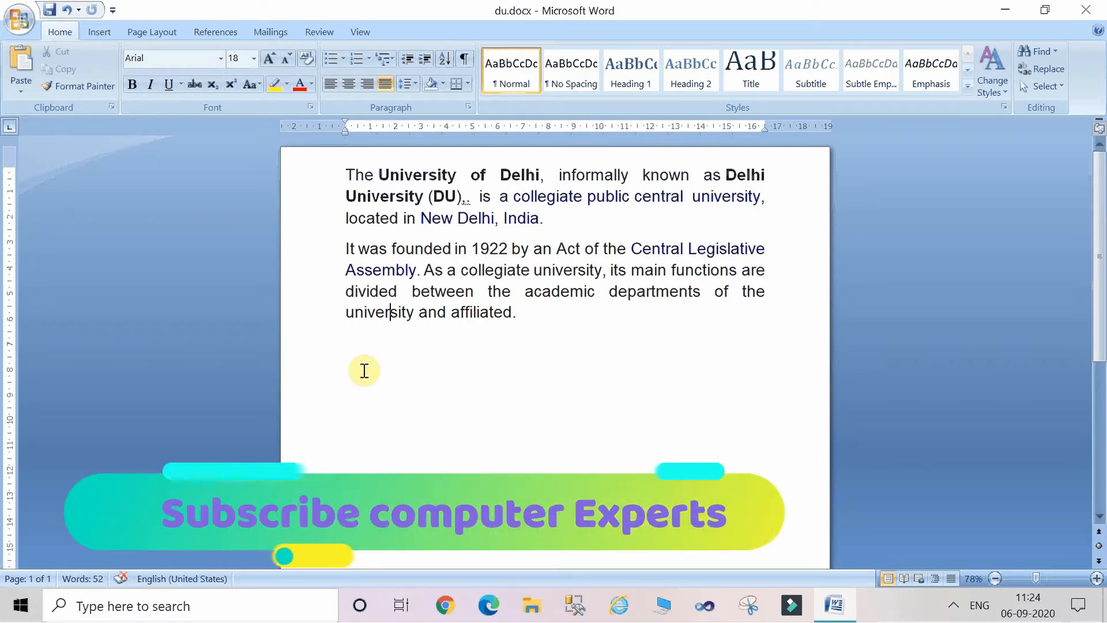
key(Right)
key(Right)
key(Right)
key(Right)
key(Right)
key(Right)
key(Right)
key(Right)
key(Right)
key(Right)
key(Right)
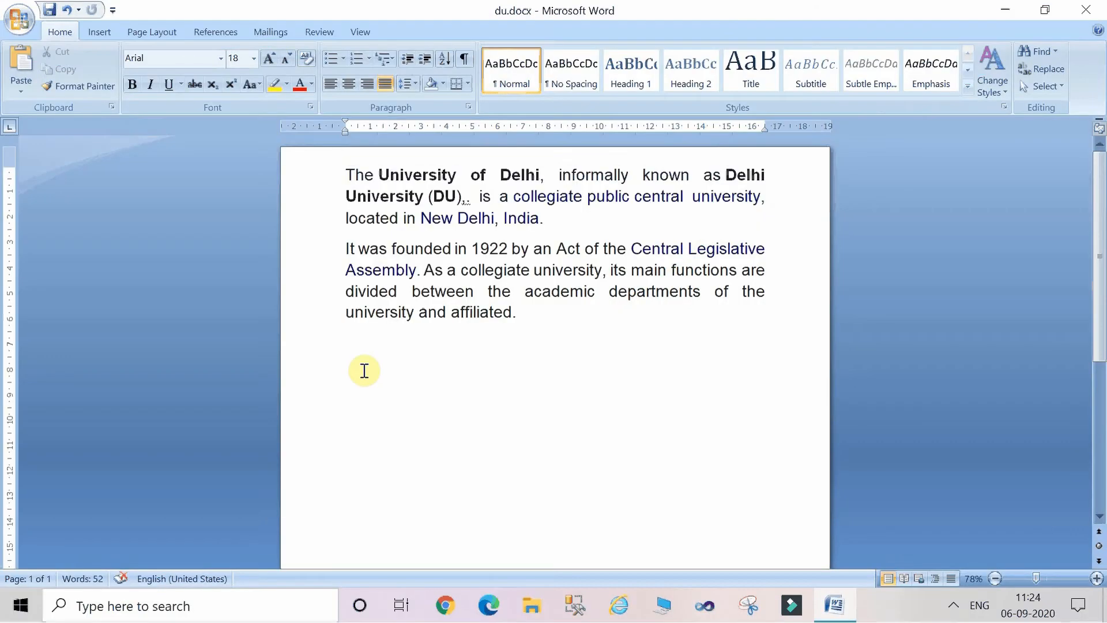
key(End)
key(Return)
text(The University of Delhi,)
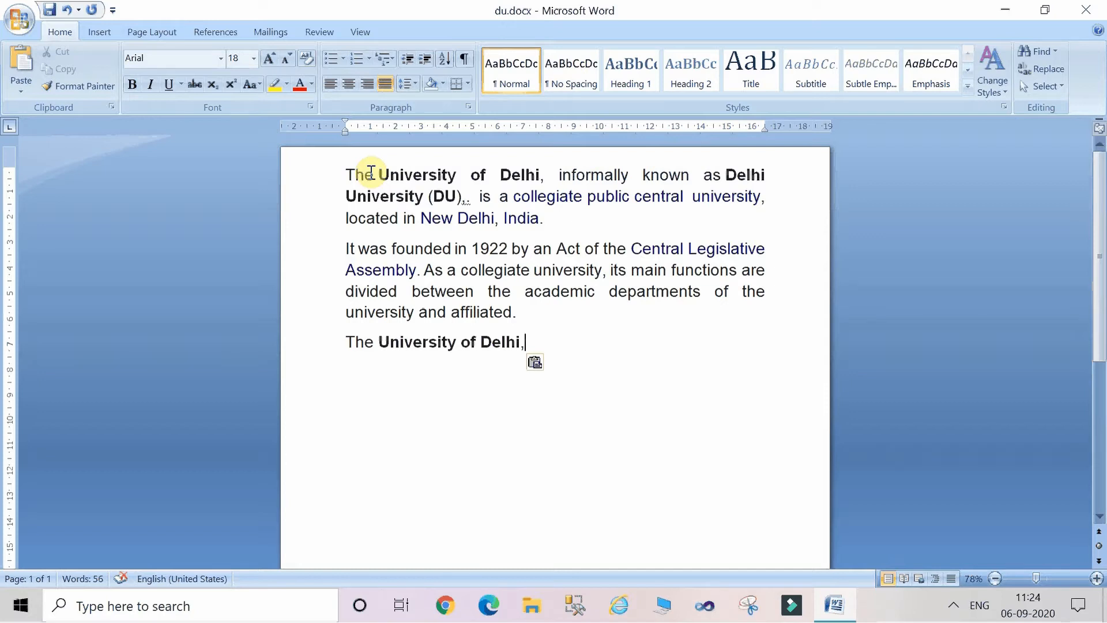
Step: Move "is a collegiate public central university, located in New Delhi, India." from the first paragraph to a new paragraph at the end, followed by an empty one
key(Return)
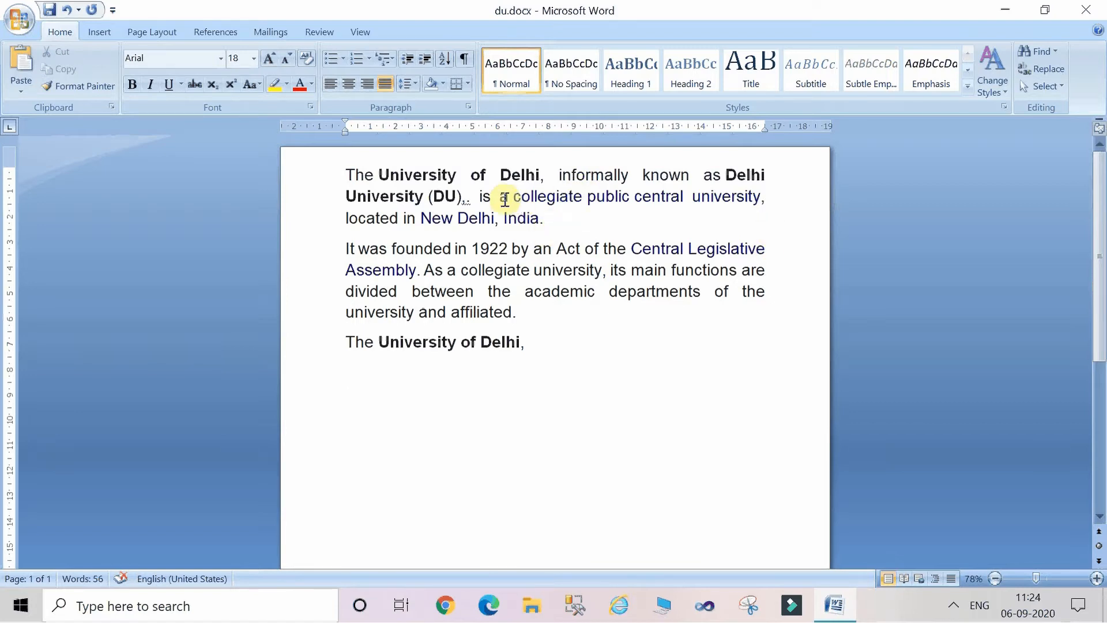
drag(482, 196, 551, 221)
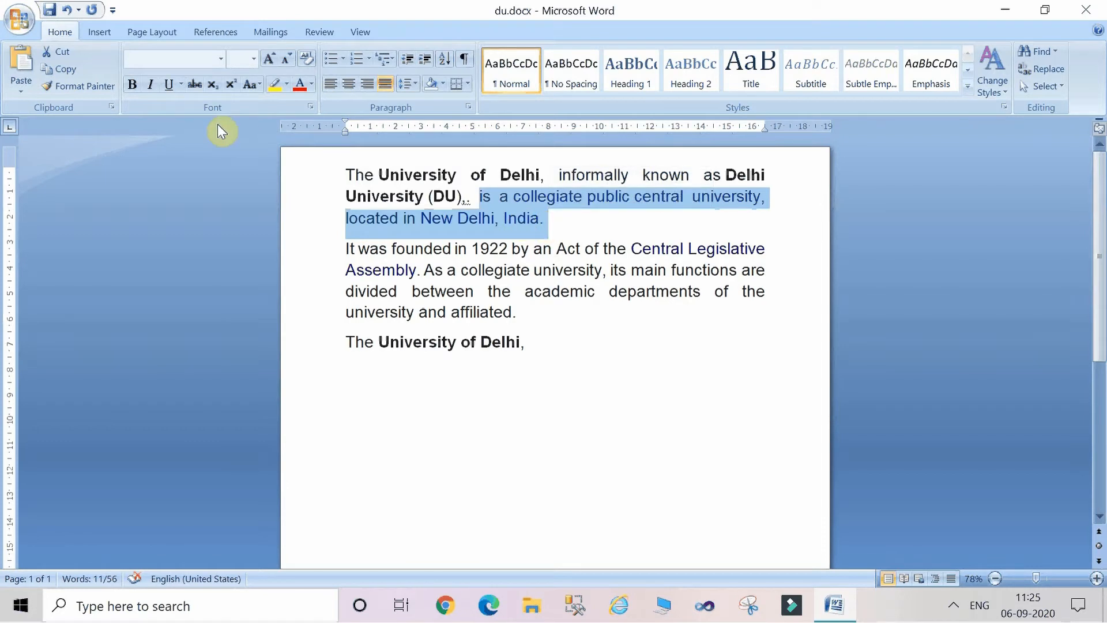
click(64, 57)
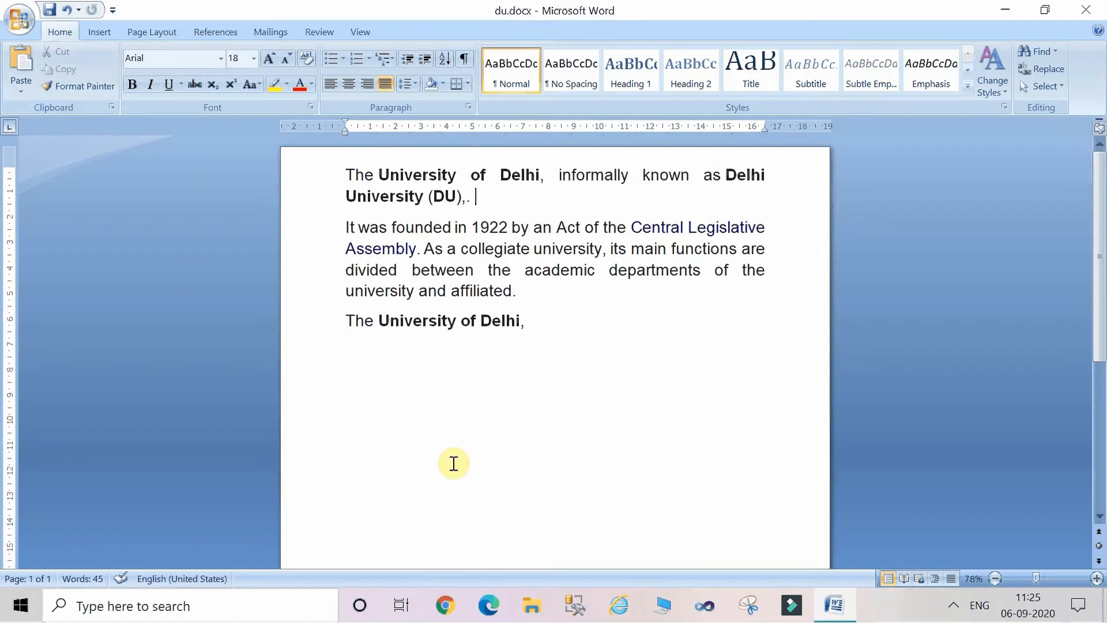
key(Down)
key(Down)
key(Down)
key(Down)
key(ctrl+v)
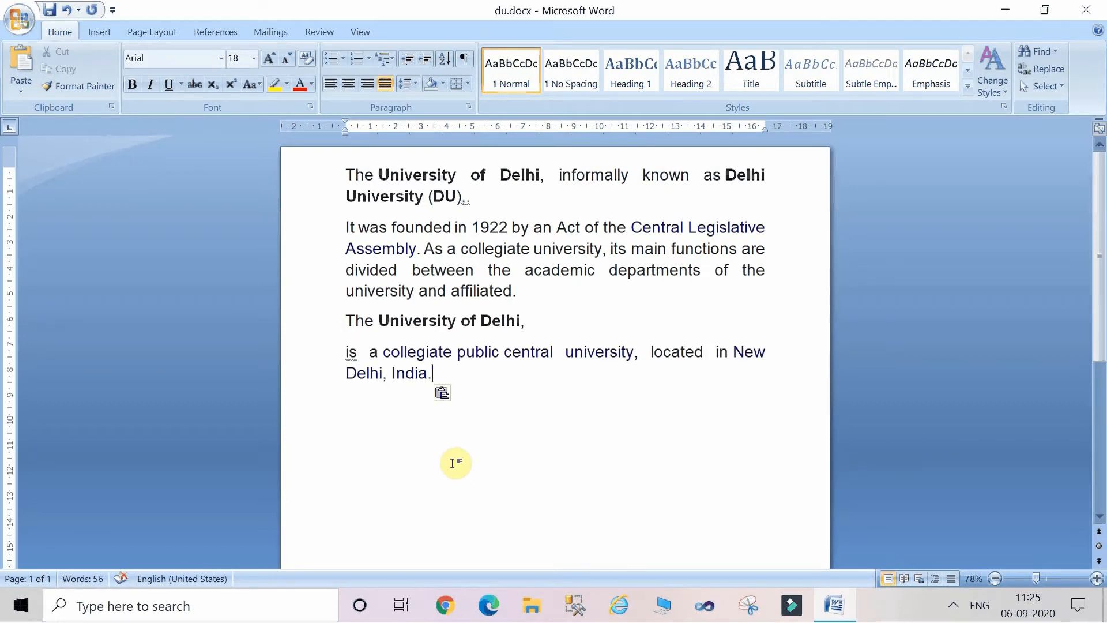
key(Return)
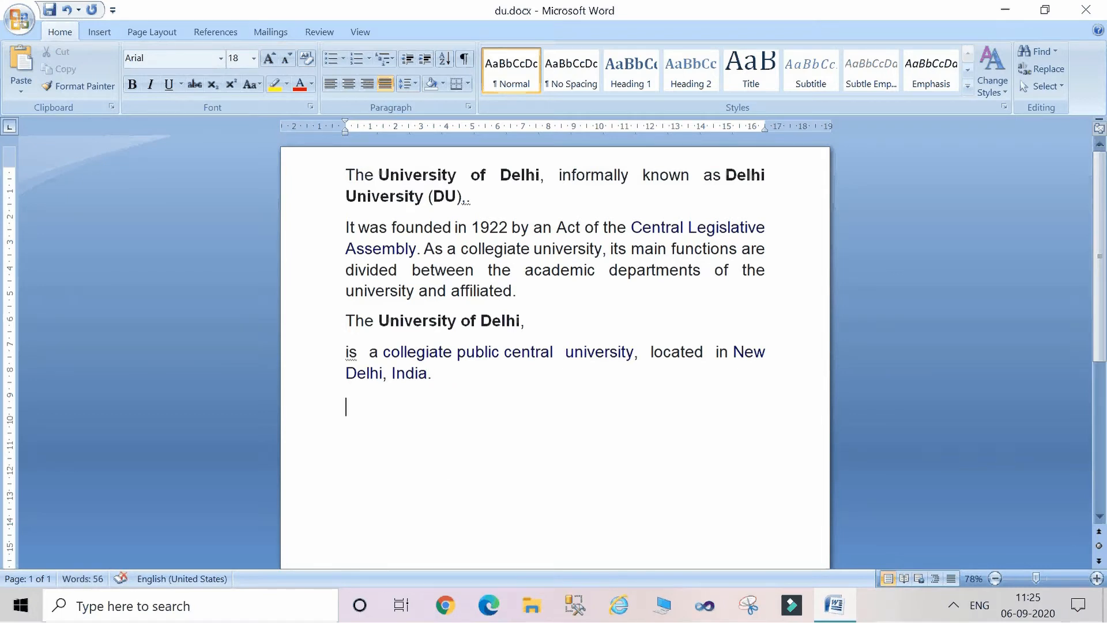
Step: Paste the cut sentence four times in a row into the empty last paragraph
key(ctrl+v)
key(ctrl+v)
key(ctrl+v)
key(ctrl+v)
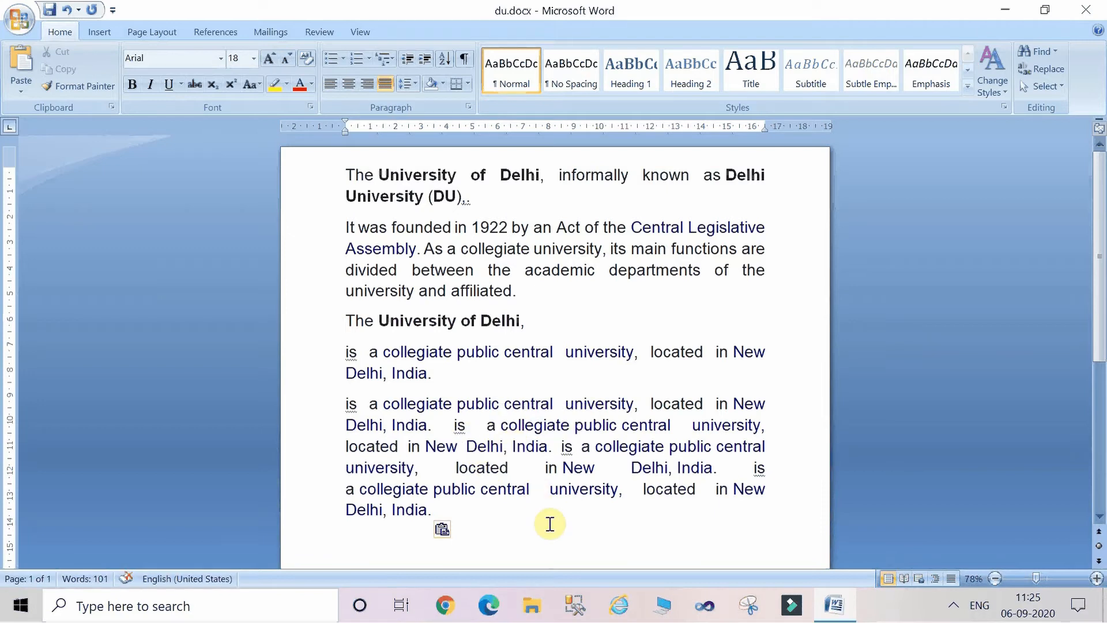
Step: Undo the four repeated pastes in the last paragraph
key(ctrl+z)
key(ctrl+z)
key(ctrl+z)
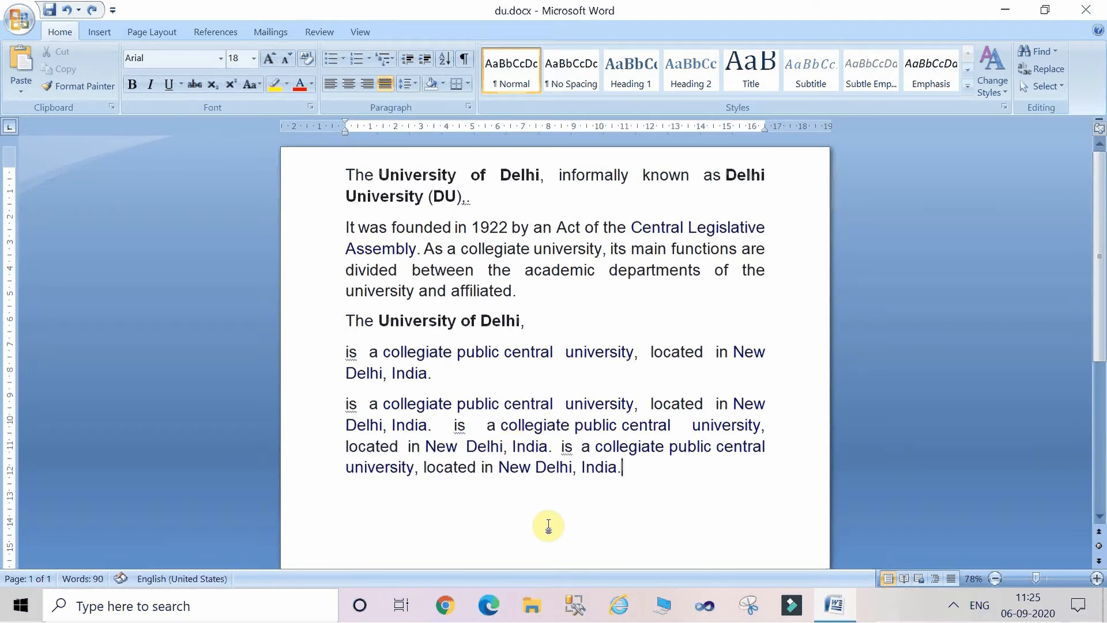
key(ctrl+z)
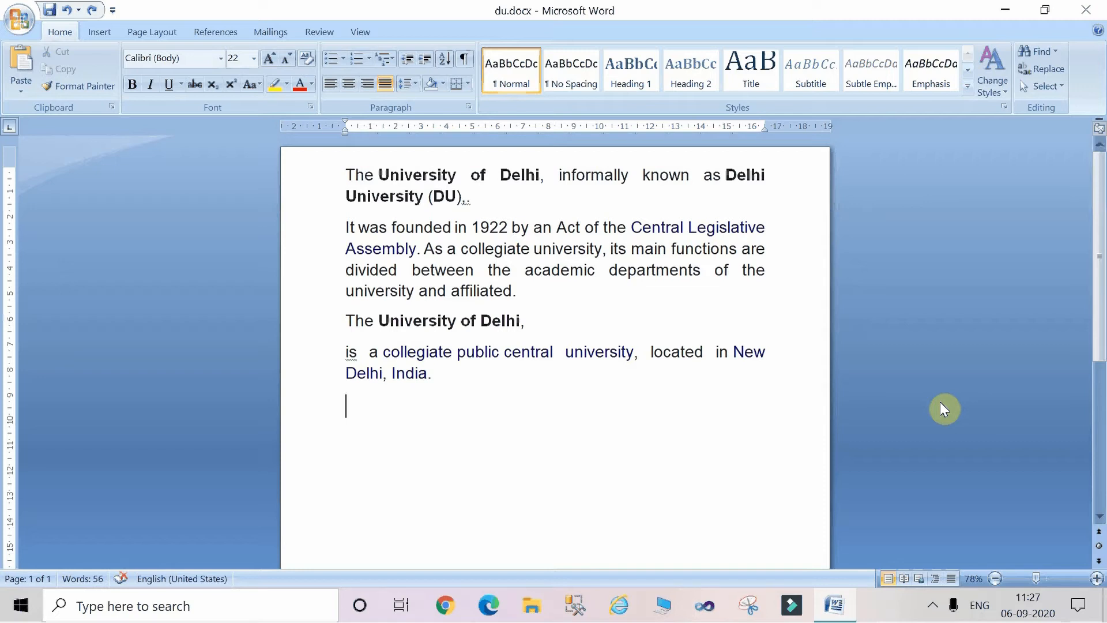
Step: Paste the "is a collegiate public central university" sentence five times into the last paragraph
key(ctrl+v)
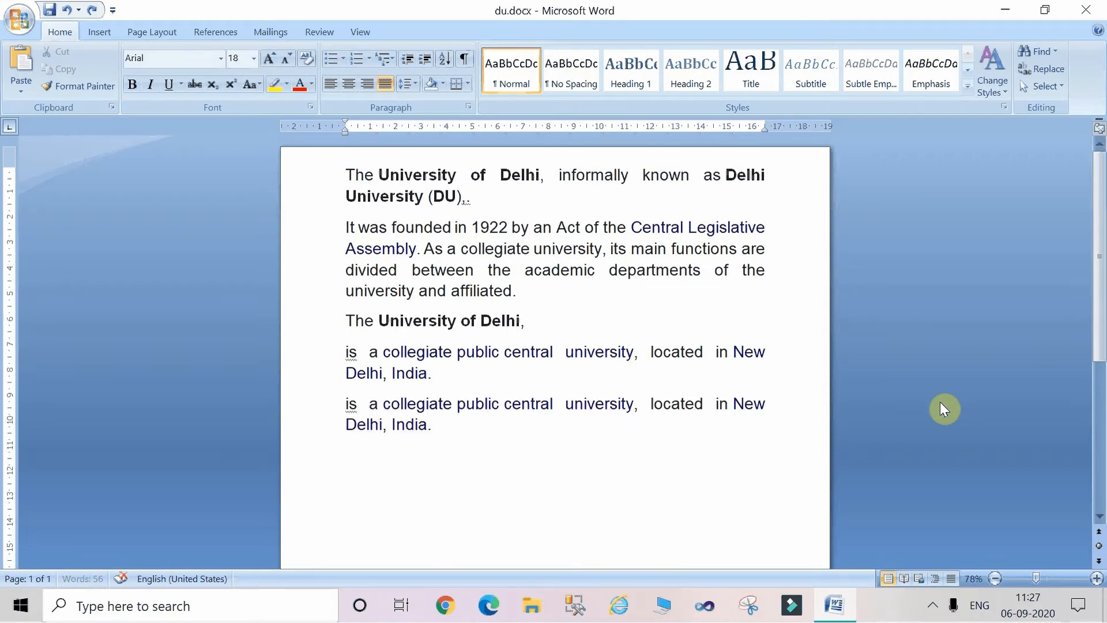
key(ctrl+v)
key(ctrl+v)
key(ctrl+v)
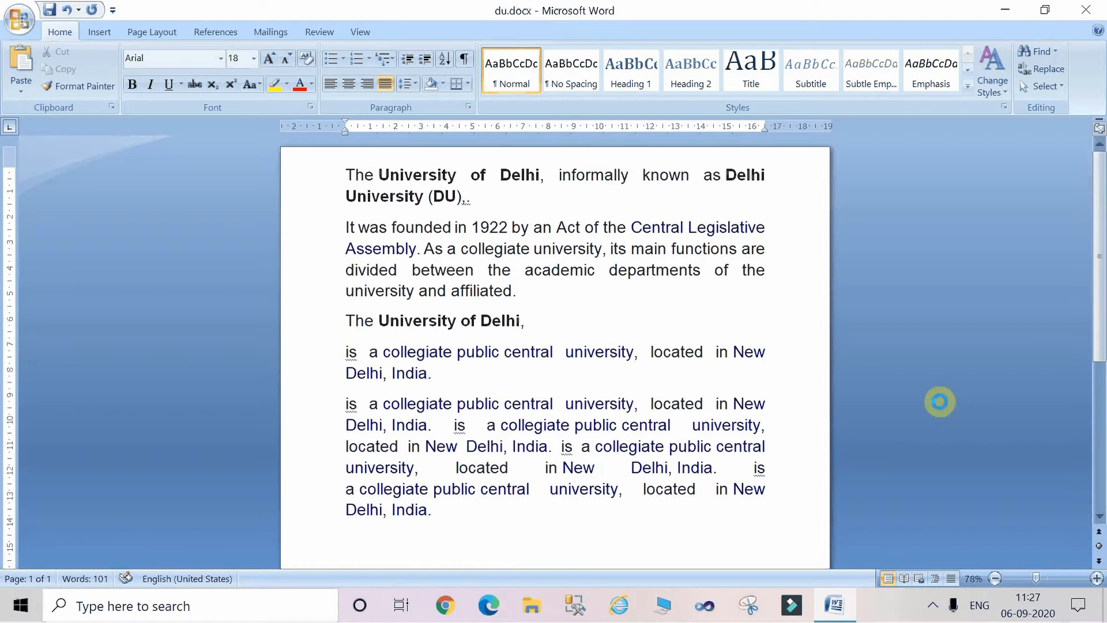
key(ctrl+v)
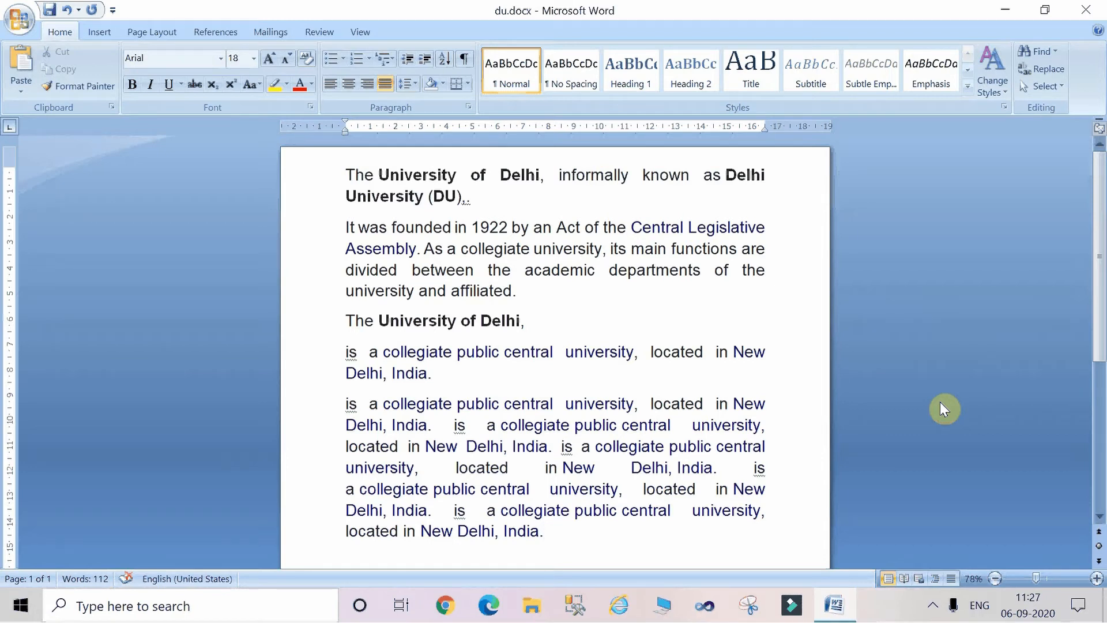
Step: Remove all five pasted copies of the sentence from the last paragraph
key(ctrl+BackSpace)
key(ctrl+BackSpace)
key(ctrl+BackSpace)
key(ctrl+BackSpace)
key(ctrl+BackSpace)
key(ctrl+BackSpace)
key(ctrl+BackSpace)
key(ctrl+BackSpace)
key(ctrl+BackSpace)
key(ctrl+BackSpace)
key(ctrl+BackSpace)
key(ctrl+BackSpace)
key(ctrl+BackSpace)
key(ctrl+BackSpace)
key(ctrl+BackSpace)
key(ctrl+BackSpace)
key(ctrl+BackSpace)
key(ctrl+BackSpace)
key(ctrl+BackSpace)
key(ctrl+BackSpace)
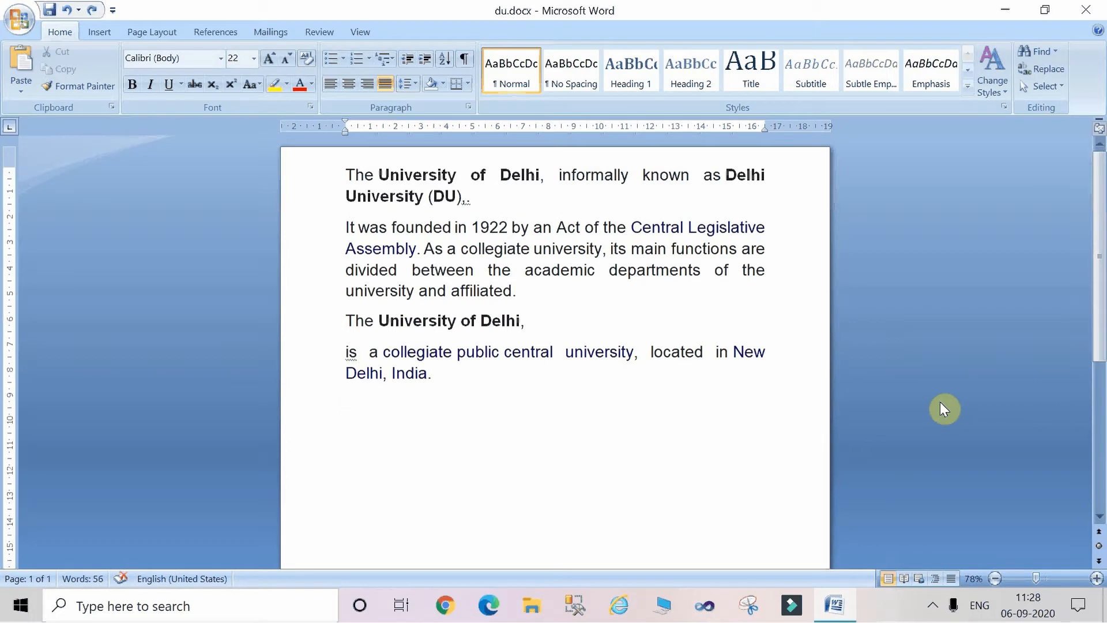
Step: Fill the empty last paragraph with four pasted copies of the cut sentence
key(ctrl+v)
key(ctrl+v)
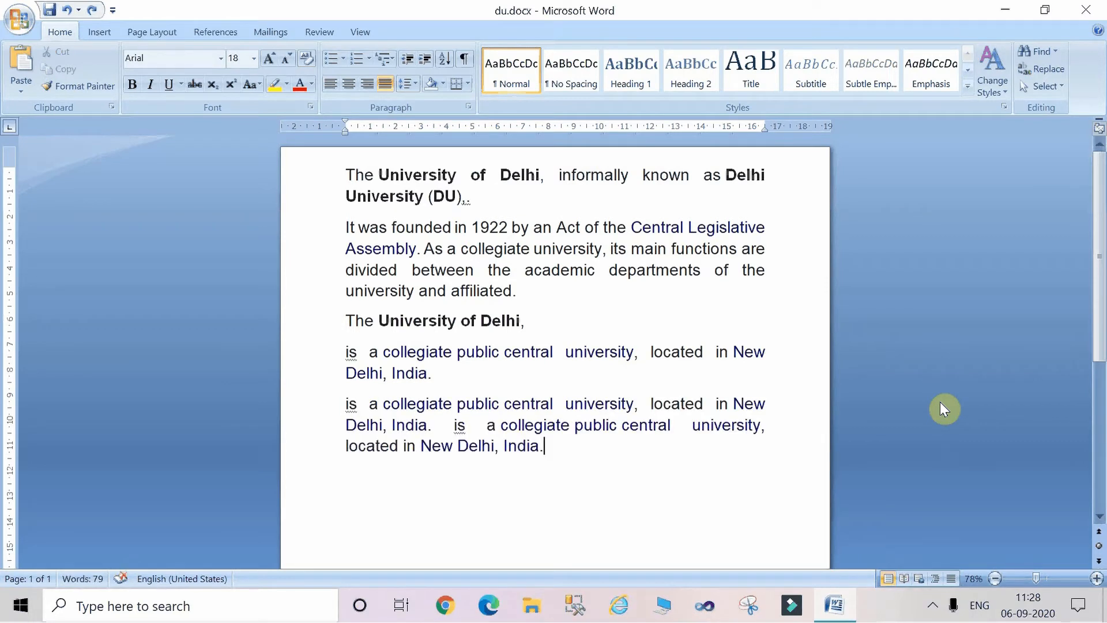
key(ctrl+v)
key(ctrl+v)
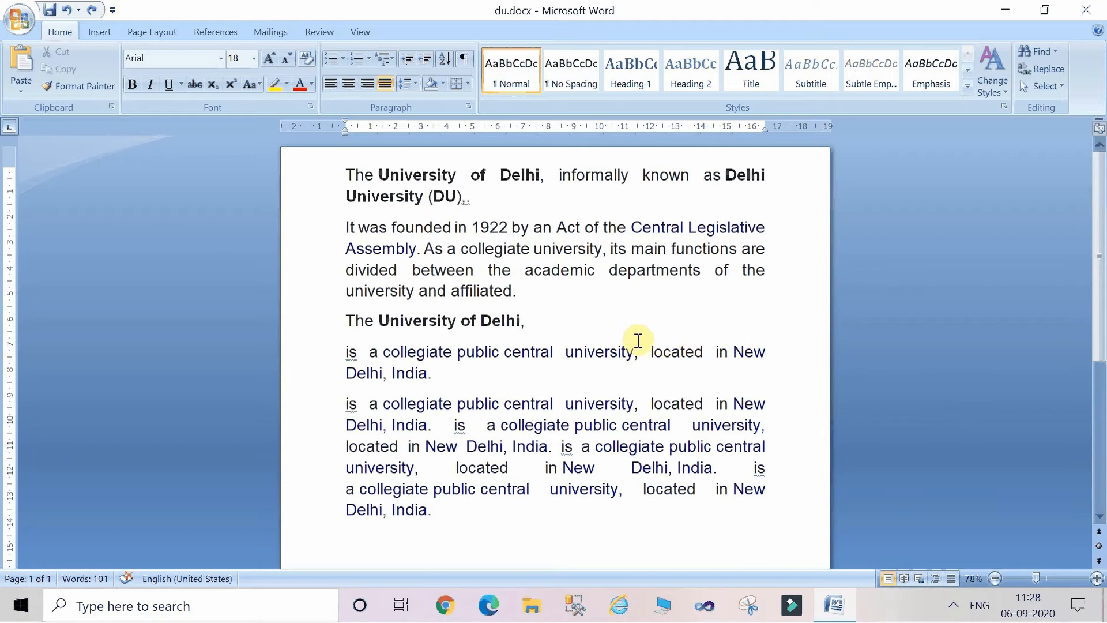
Step: Set up Find and Replace to replace "delhi" with "bomaby", find the first match and move the dialog clear of it
click(1043, 55)
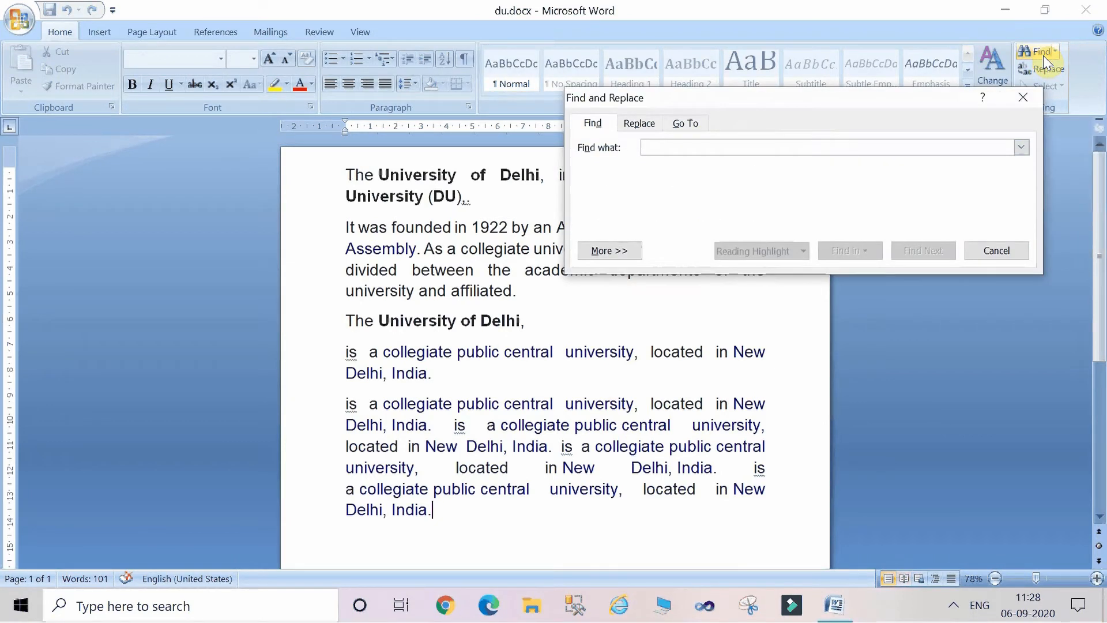
click(1030, 98)
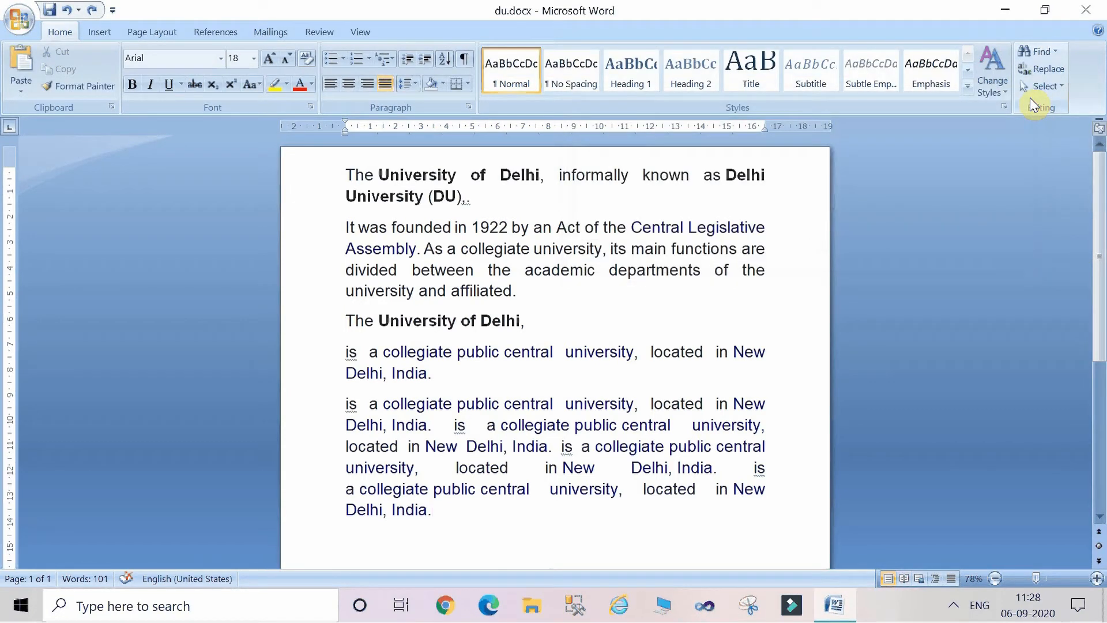
key(ctrl+f)
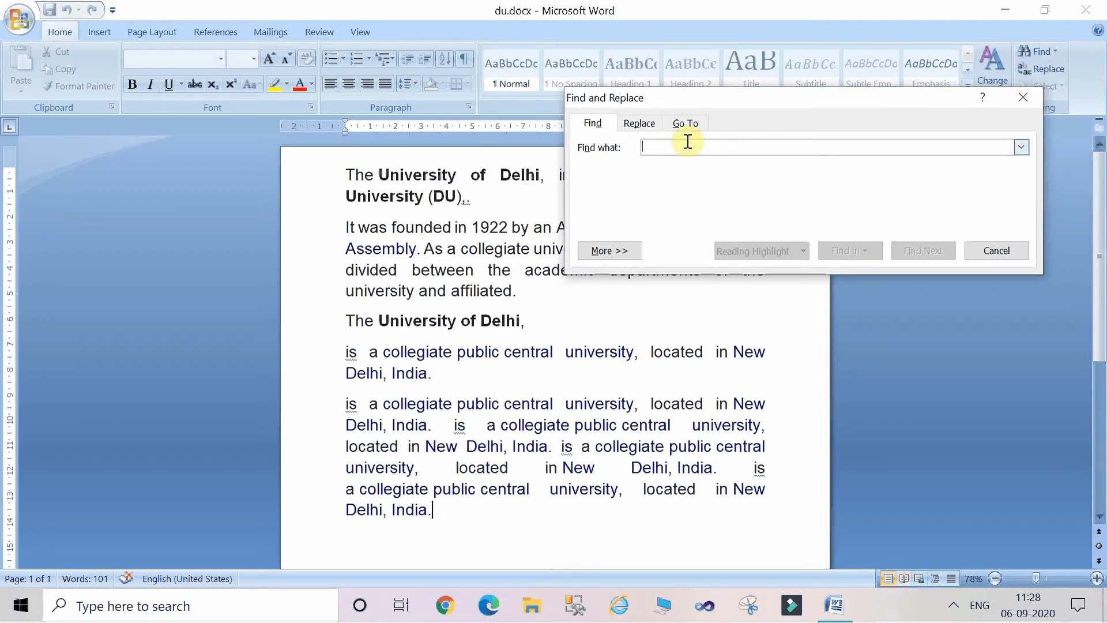
text(delhi)
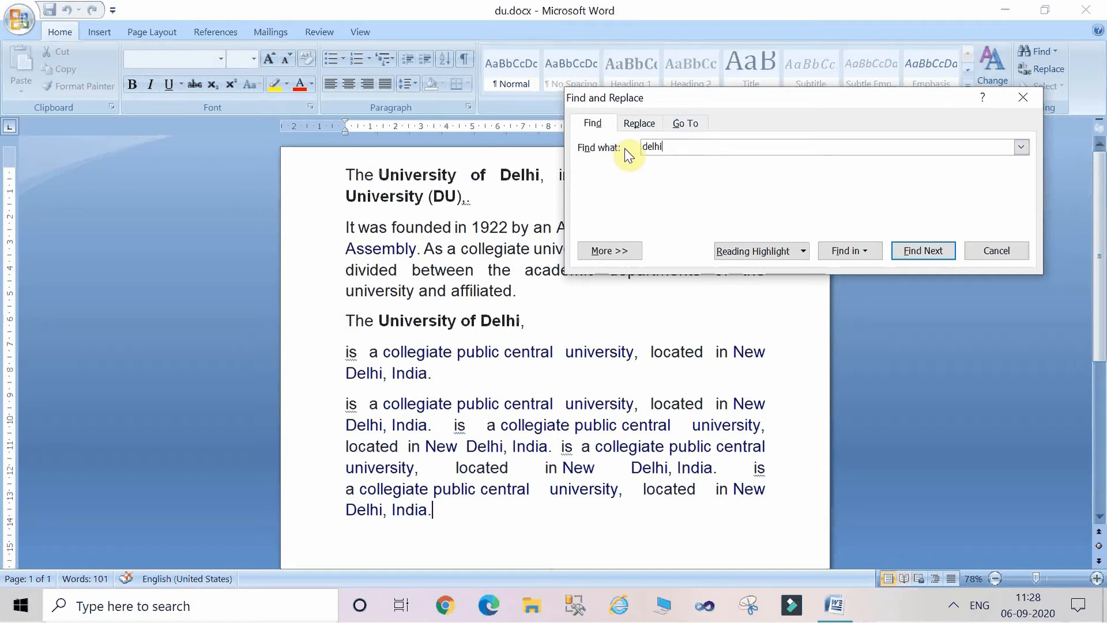
click(647, 129)
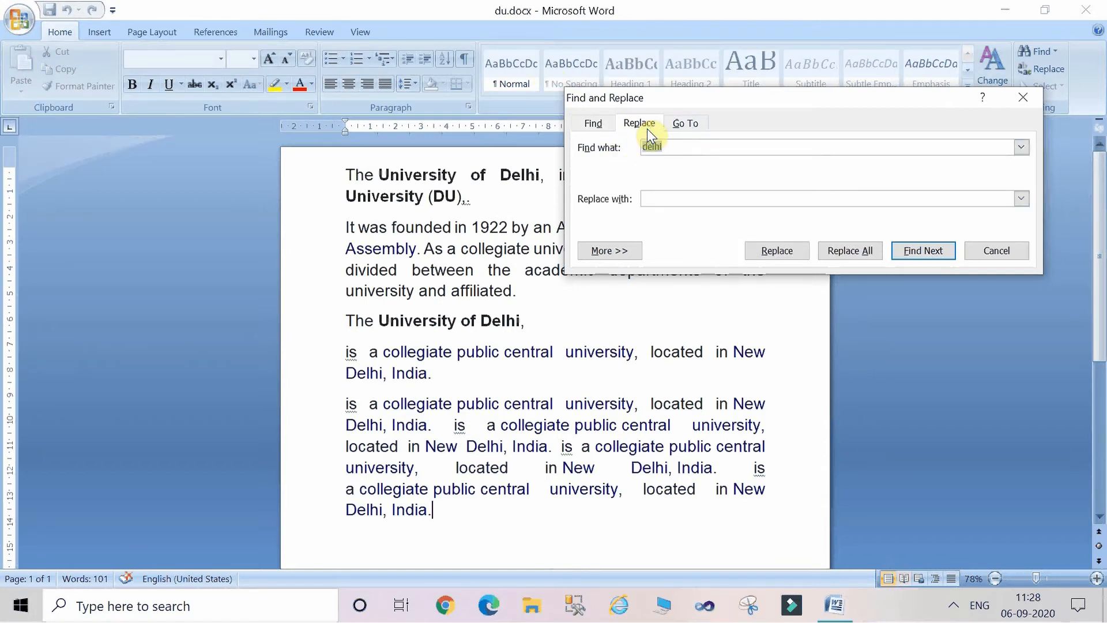
click(667, 196)
text(bomaby)
drag(749, 105, 843, 258)
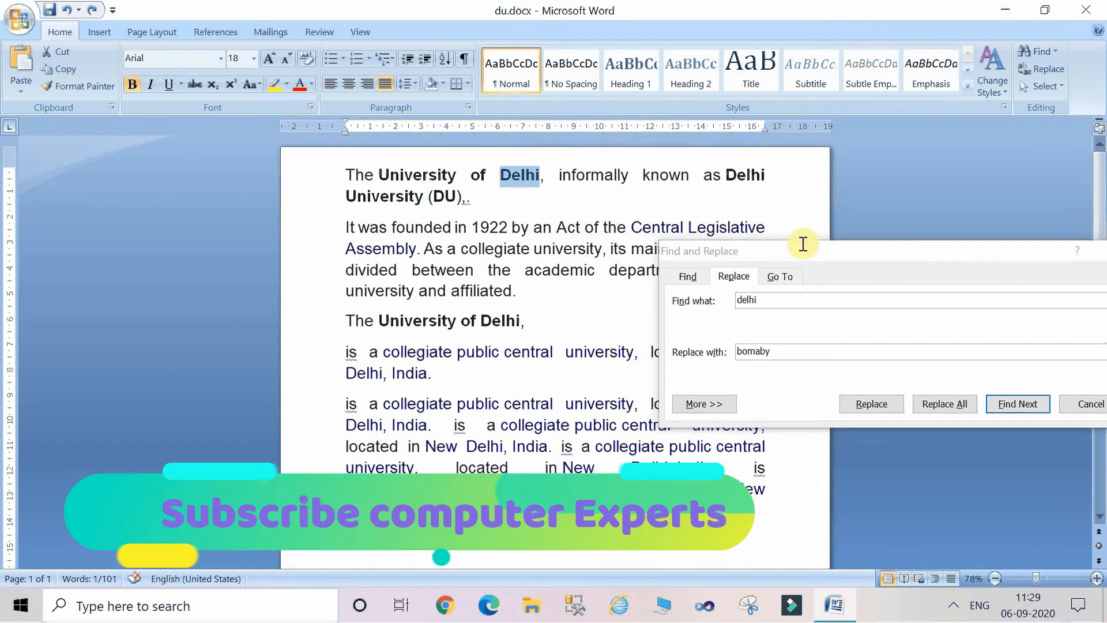
drag(808, 248, 819, 195)
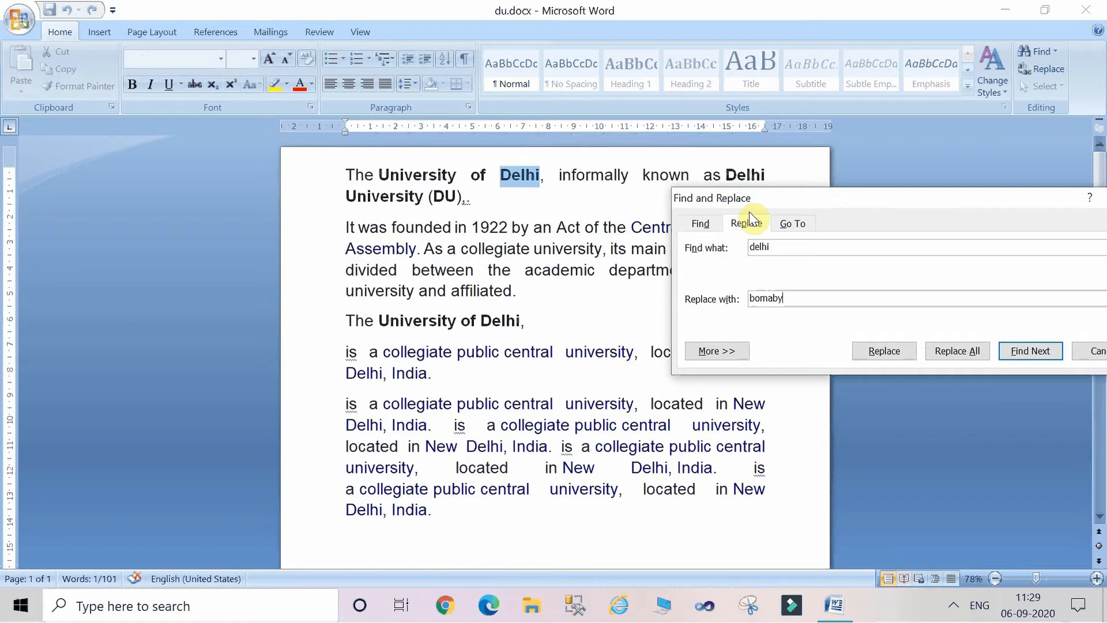
Step: Replace the first three occurrences of "Delhi" with "bomaby" one at a time
click(891, 354)
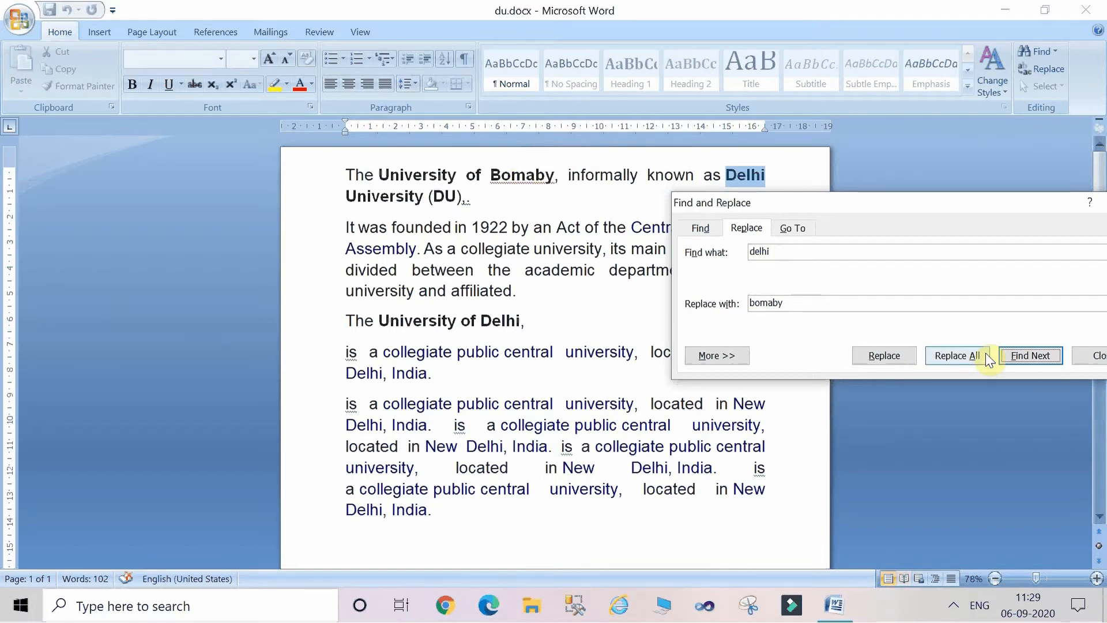
click(899, 361)
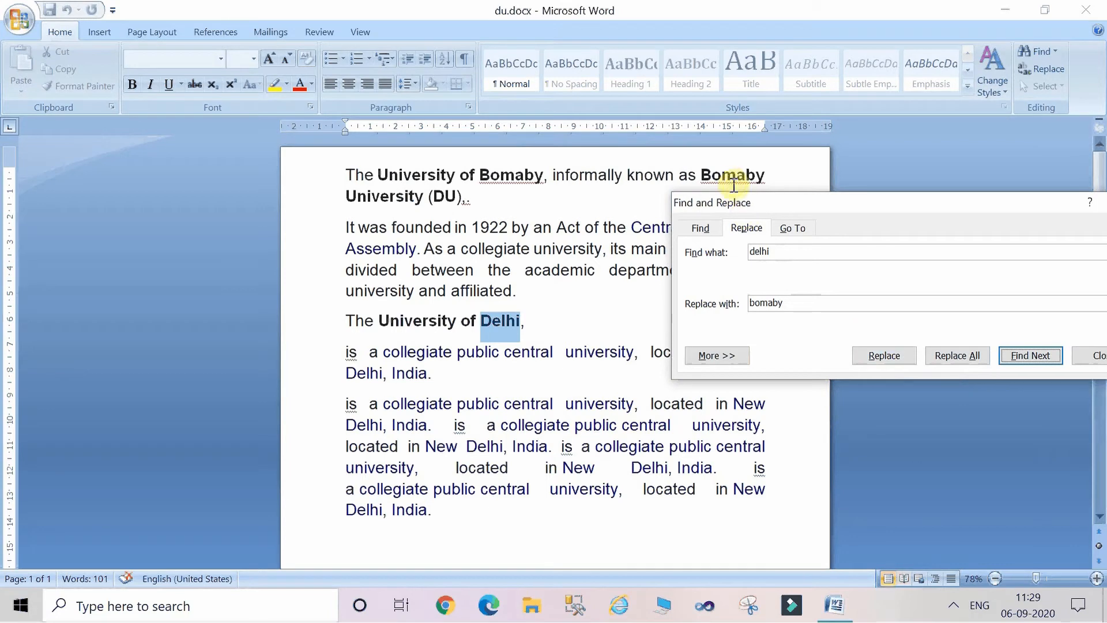
click(878, 361)
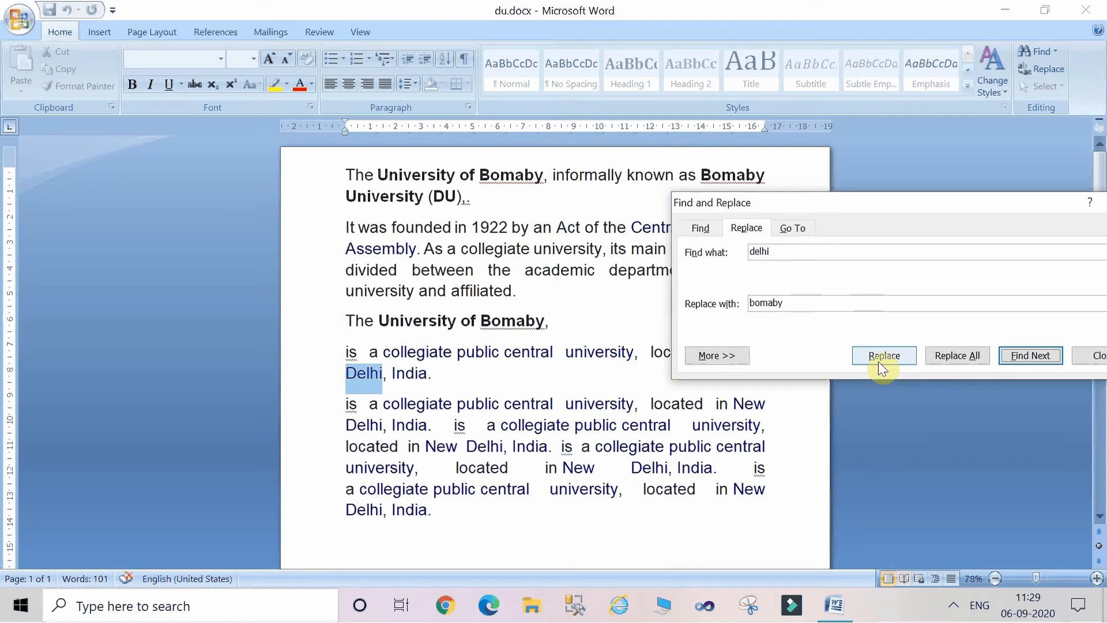
Step: Replace all remaining occurrences of "delhi" without continuing the search from the beginning, and close Find and Replace
click(950, 353)
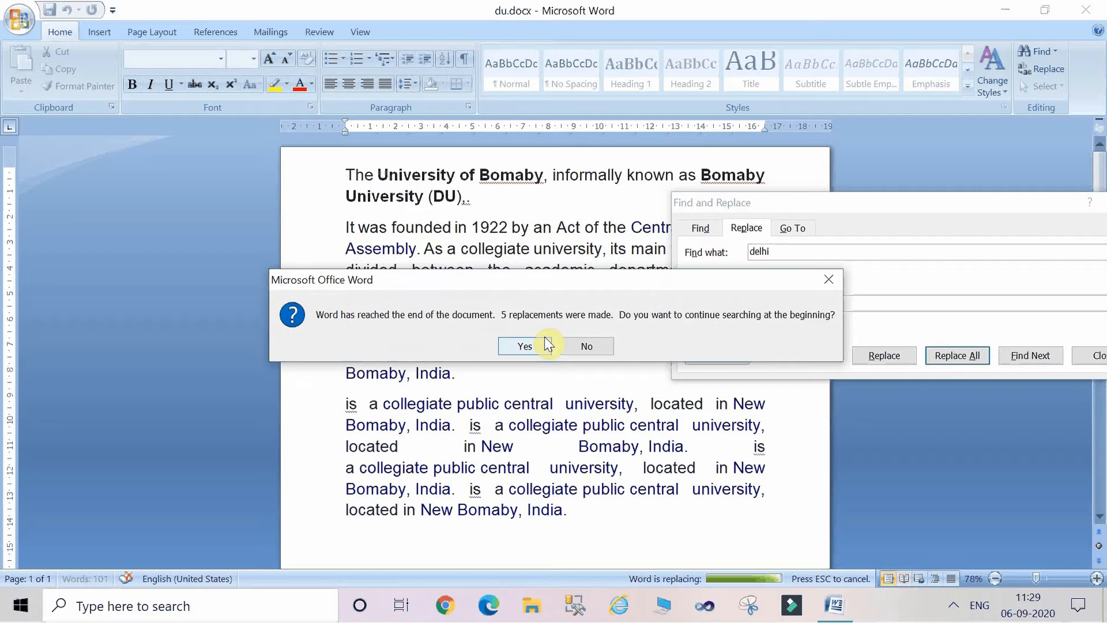
click(593, 346)
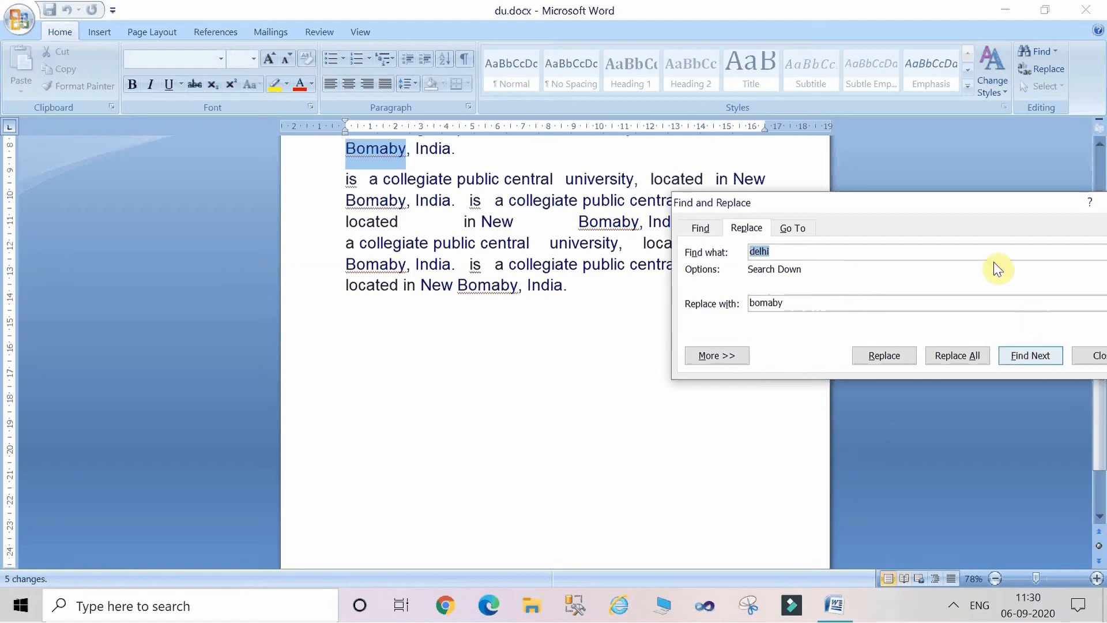
drag(908, 208, 676, 261)
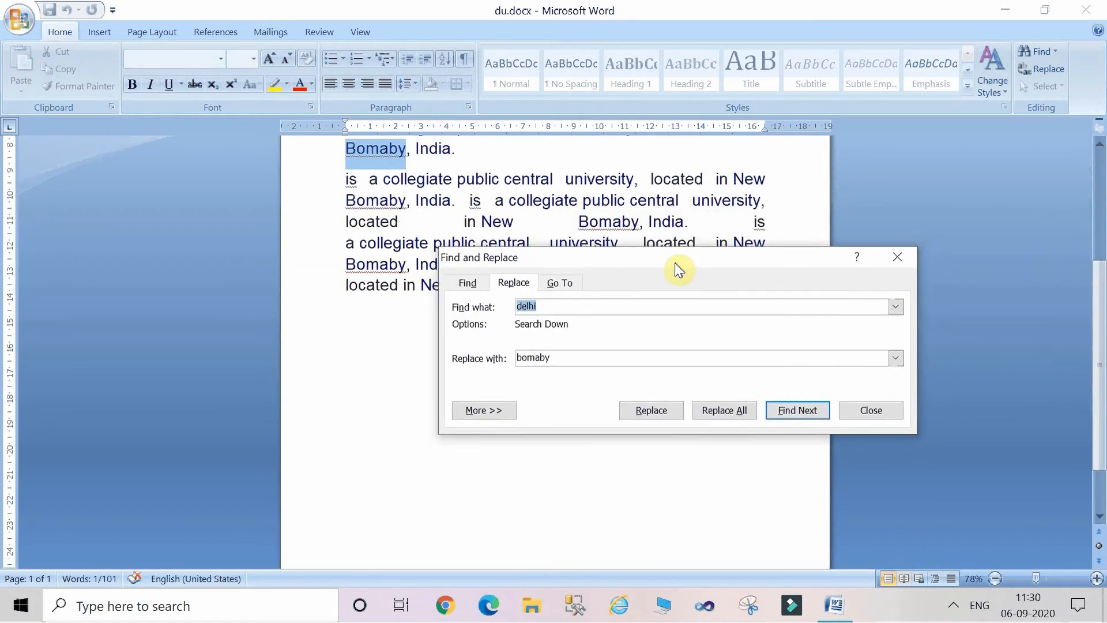
click(883, 411)
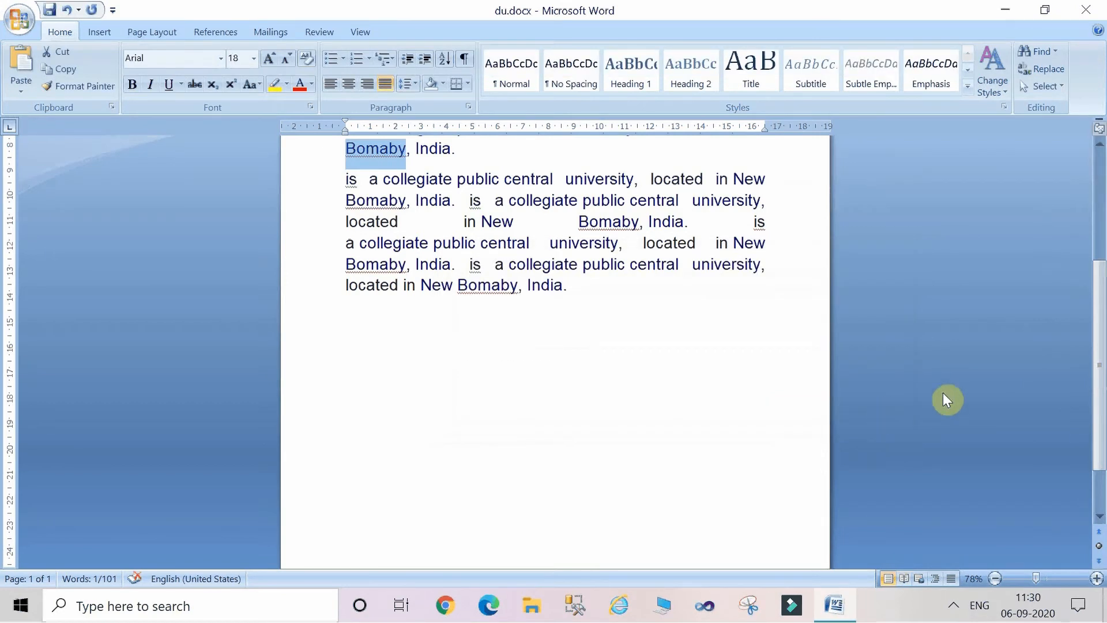
Step: Change the selected word "Bomaby" in the paragraph below "The University of Bomaby," to uppercase
click(1100, 167)
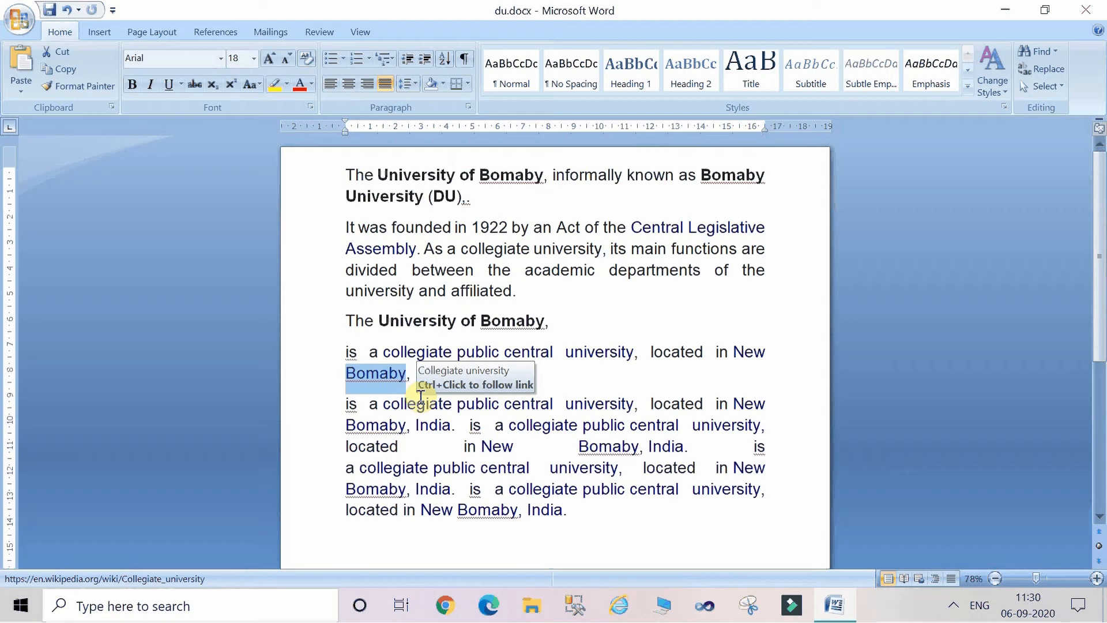
key(shift+F3)
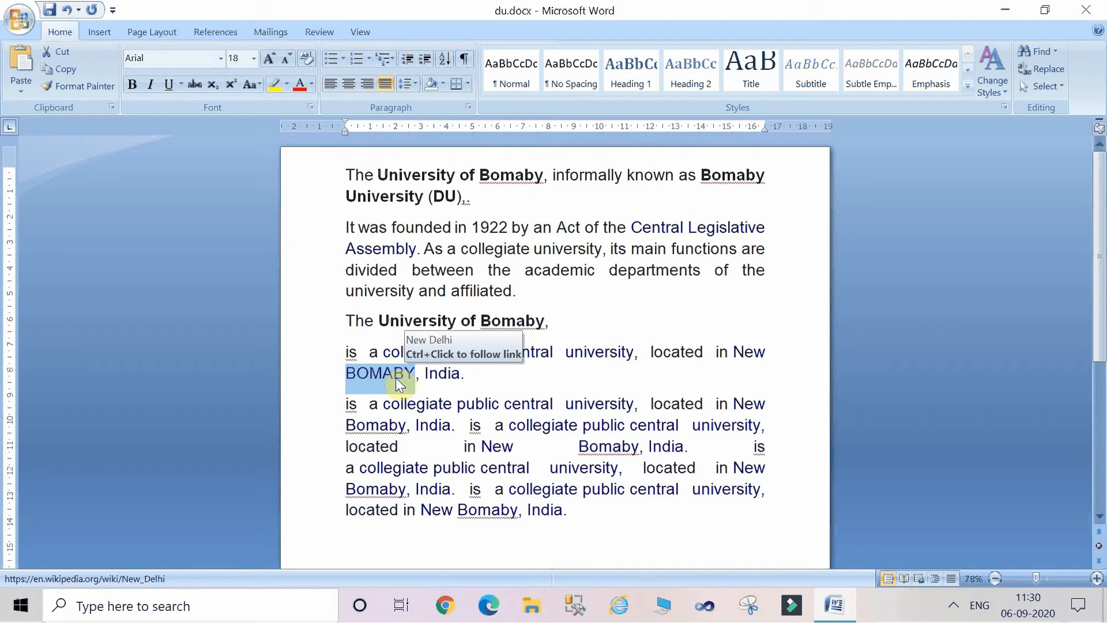
Step: Cycle the selected word "BOMABY" through the letter cases, leave it in lowercase and clear the selection
key(shift+F3)
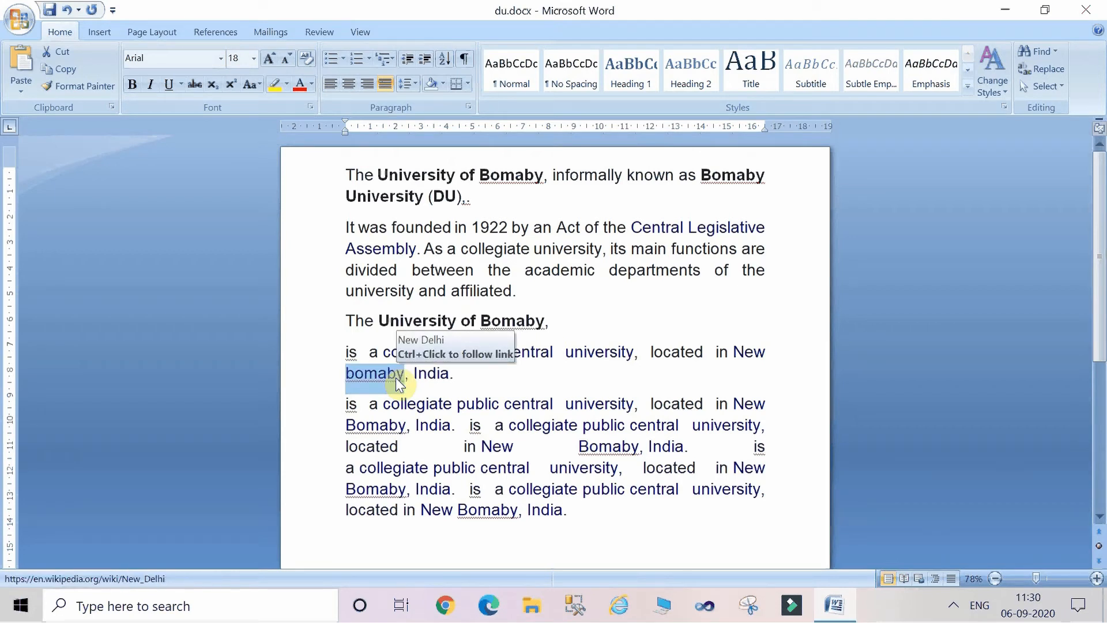
key(shift+F3)
key(shift+F3)
key(shift+F3)
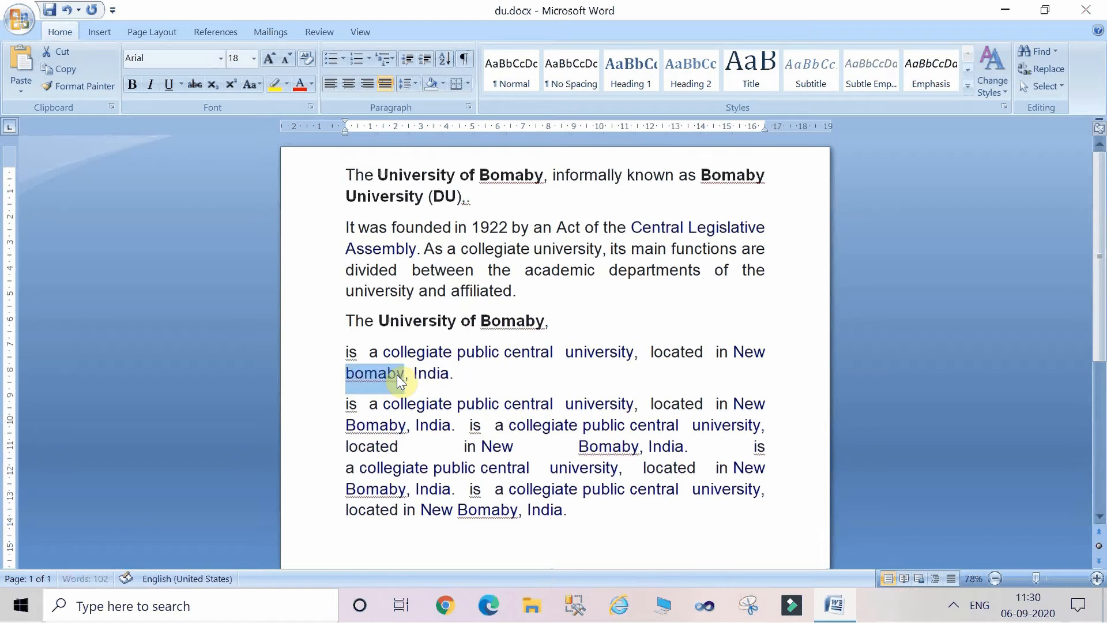
key(shift+F3)
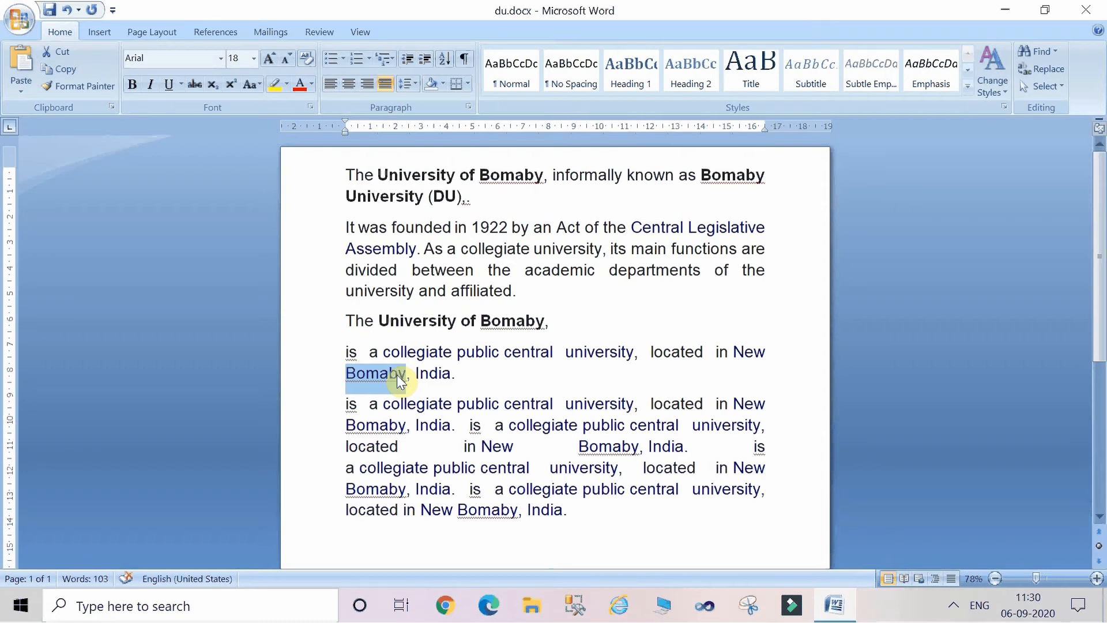
key(shift+F3)
key(shift+F3)
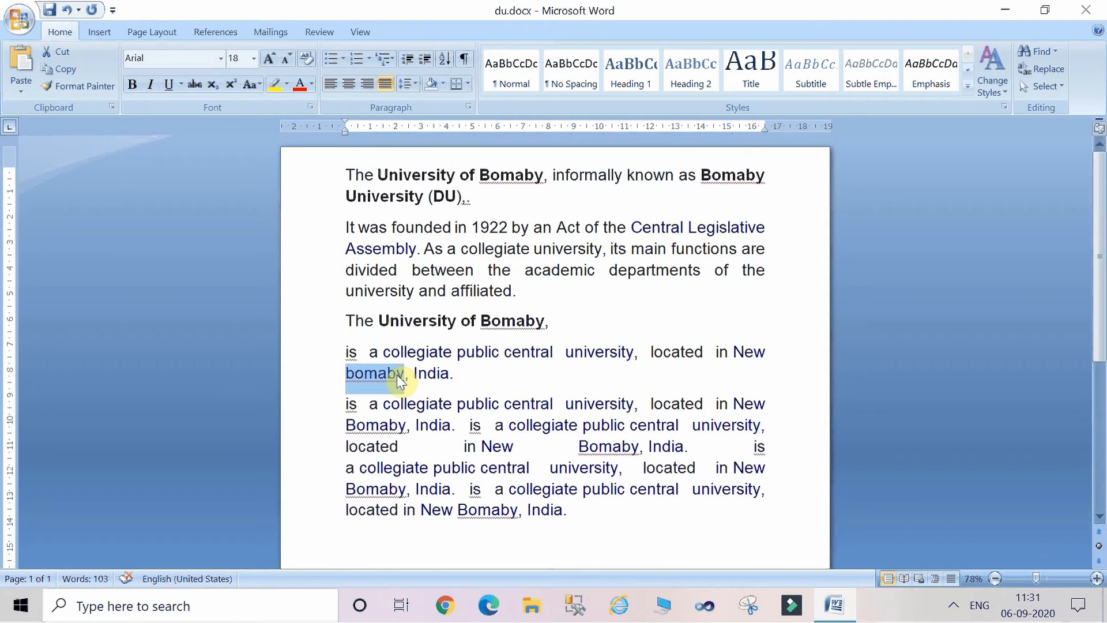
click(635, 534)
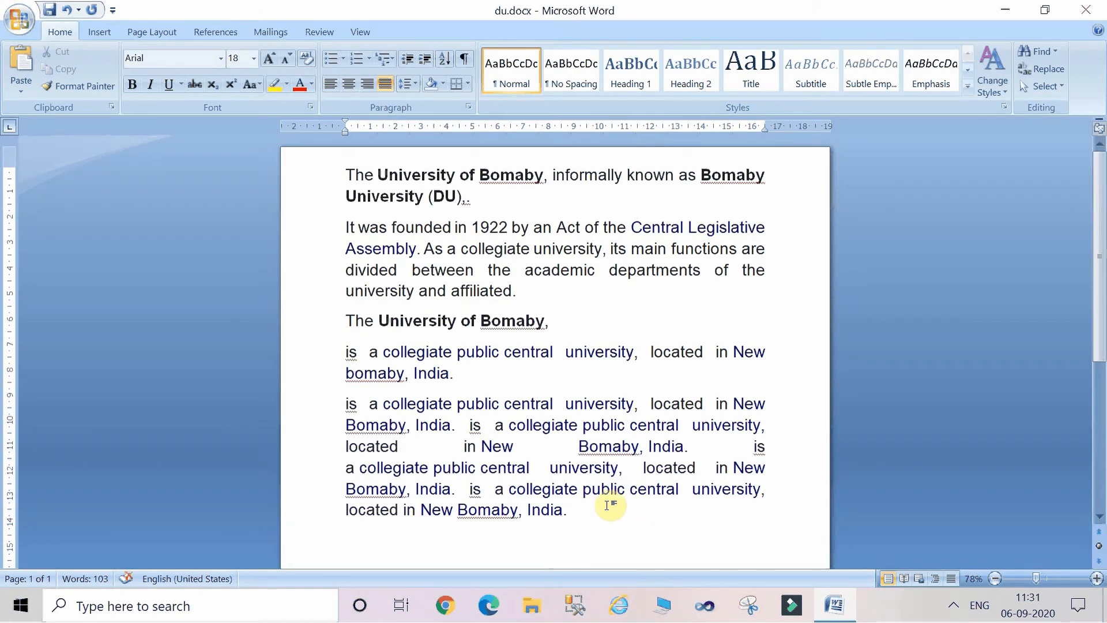
Step: Change the font color of the line "The University of Bomaby," above the last two paragraphs to red
triple_click(382, 319)
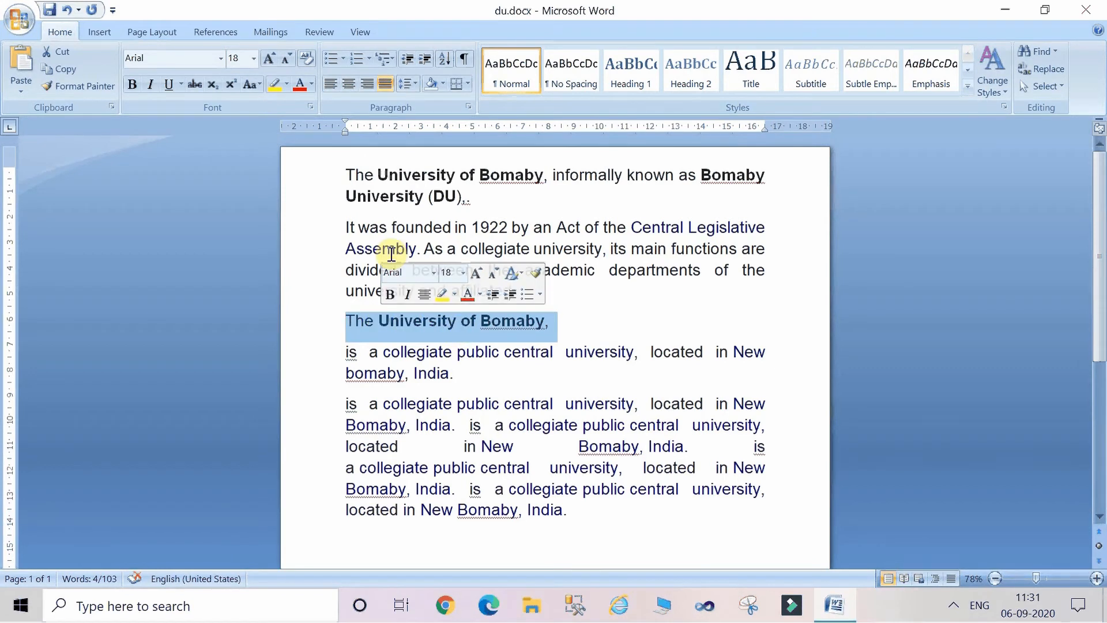
click(310, 87)
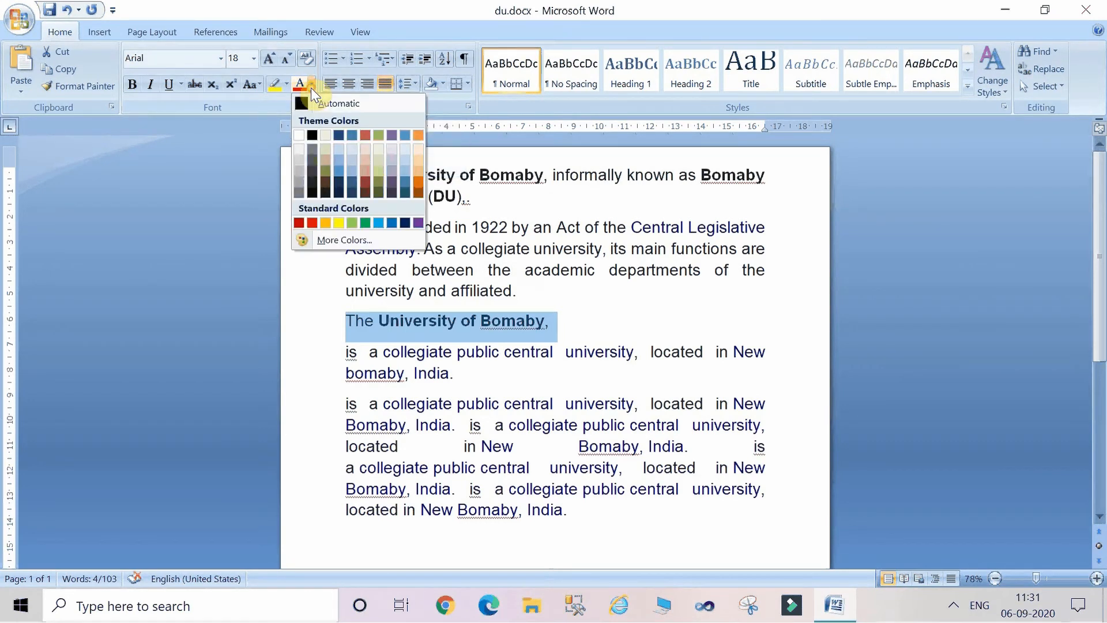
click(316, 224)
click(590, 317)
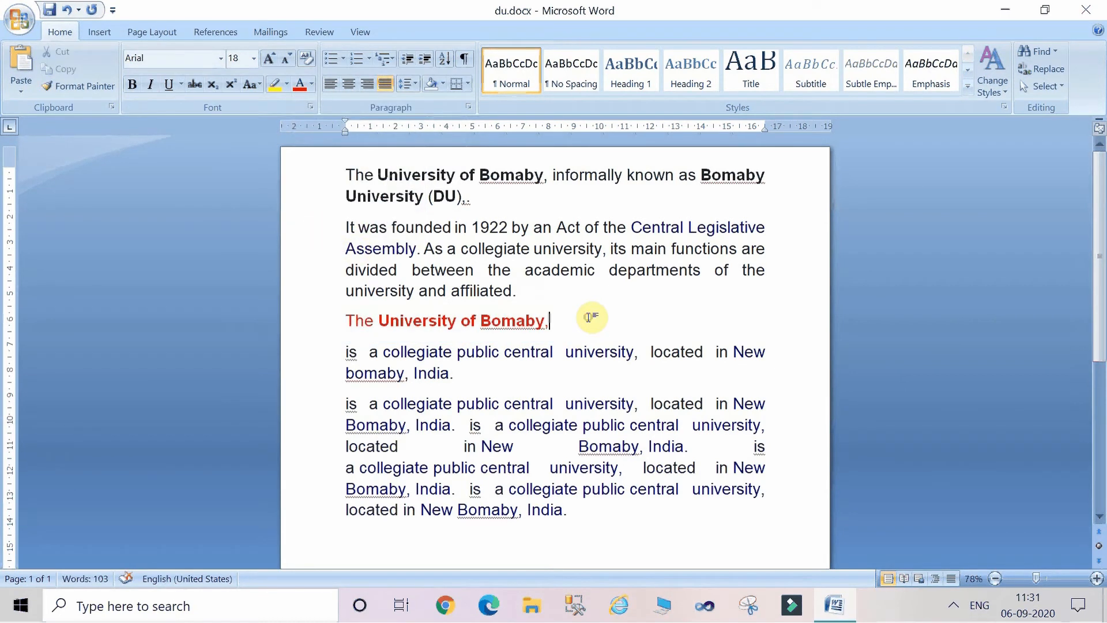
Step: Underline the red "The University of Bomaby," line and remove the underline again
triple_click(405, 324)
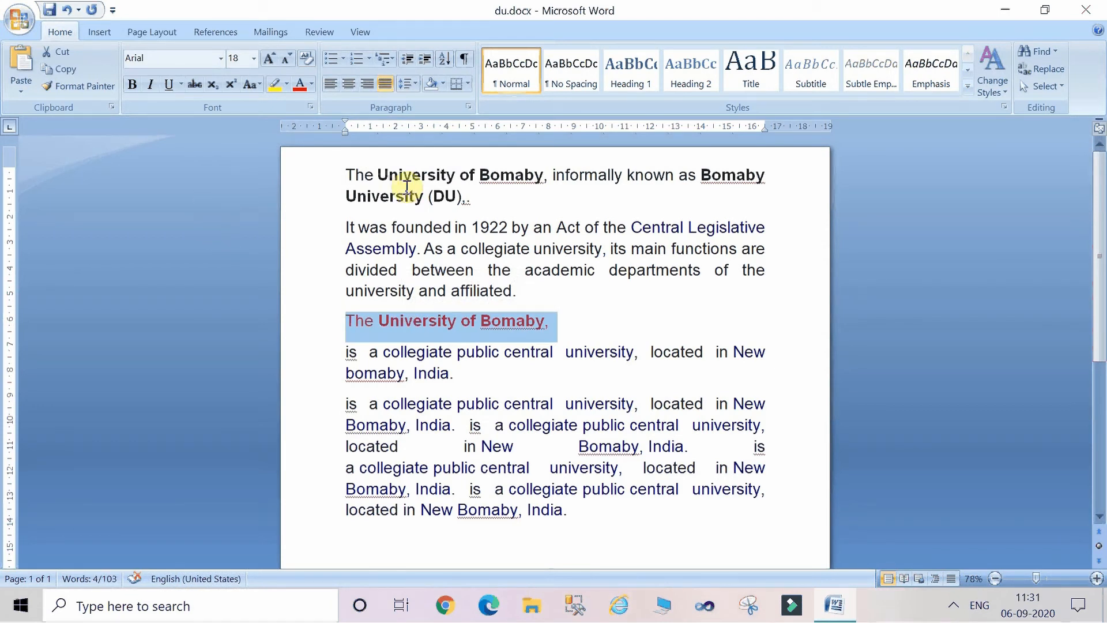
key(ctrl+u)
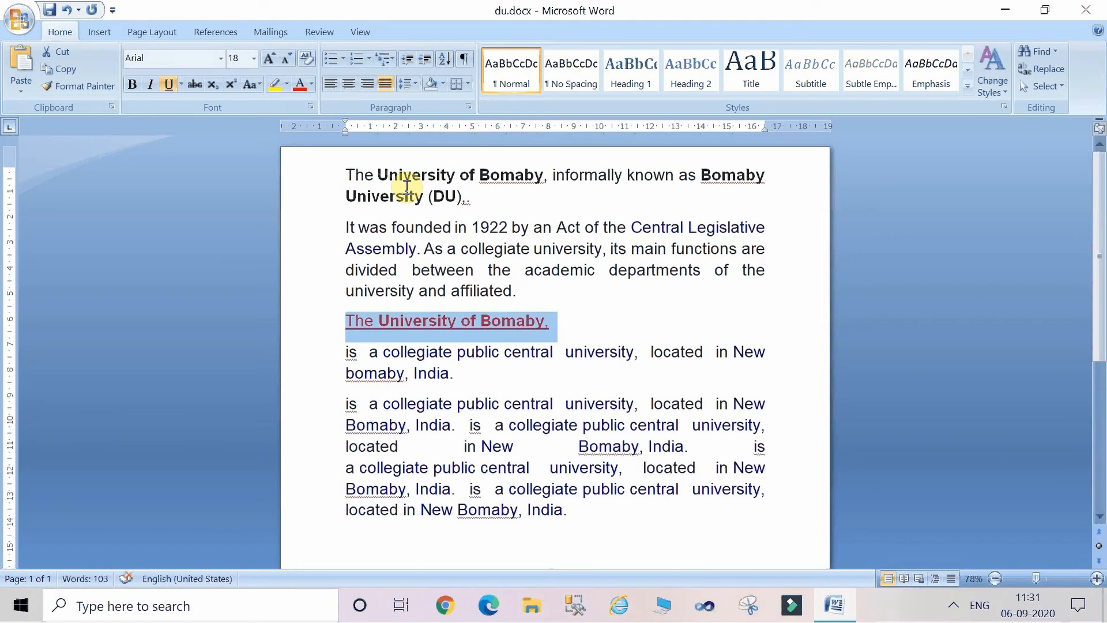
key(ctrl+u)
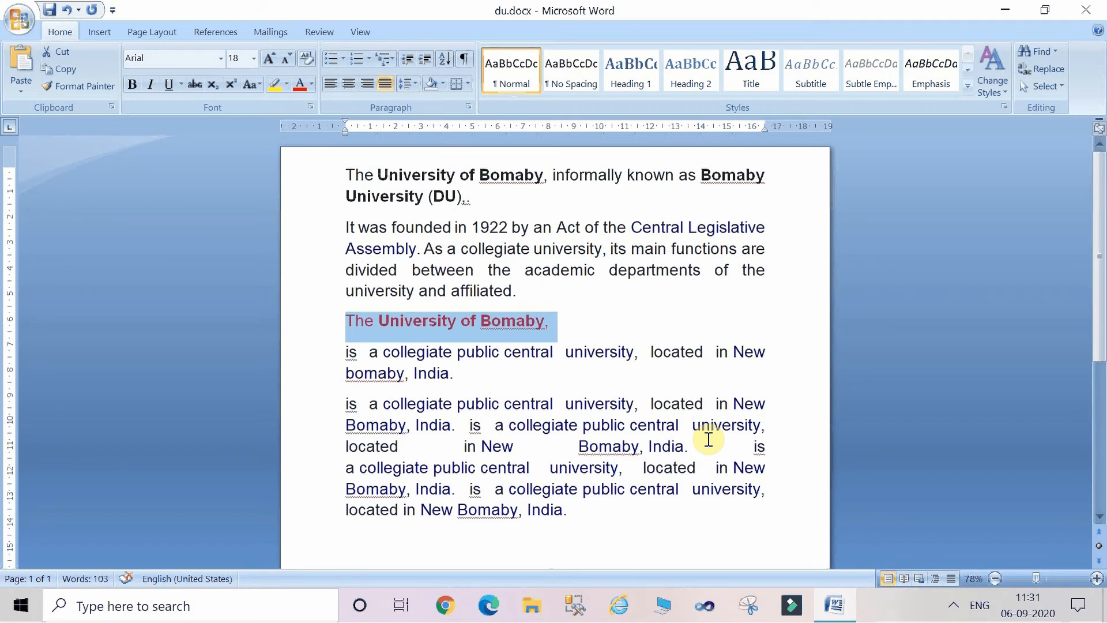
Step: Select the word "India" below the red line, underline it and remove the underline again
triple_click(416, 375)
double_click(415, 376)
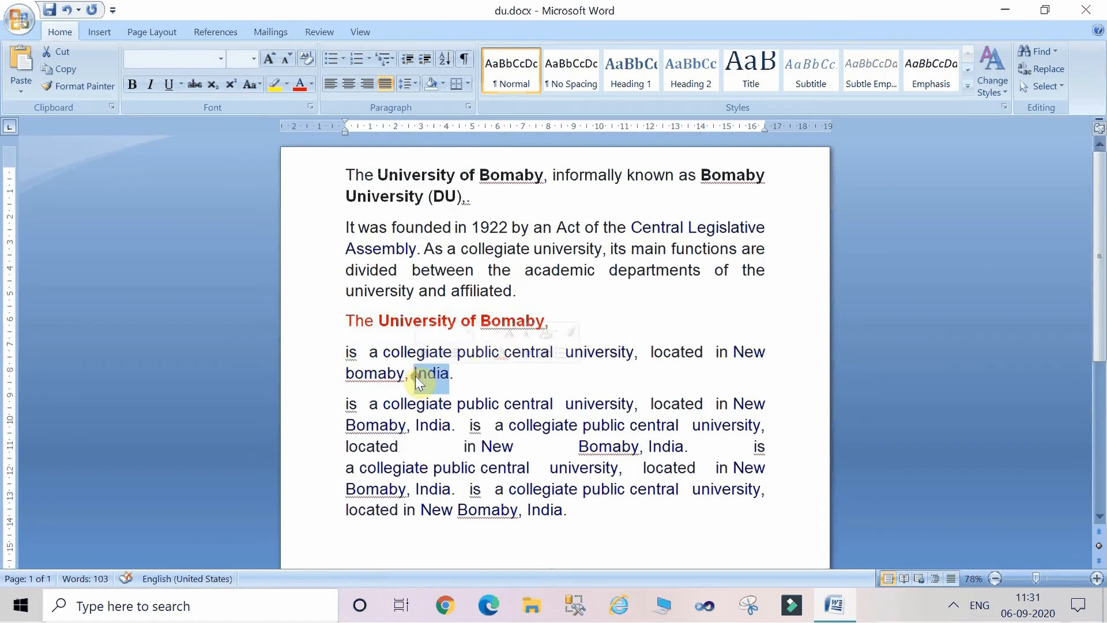
click(168, 89)
click(168, 89)
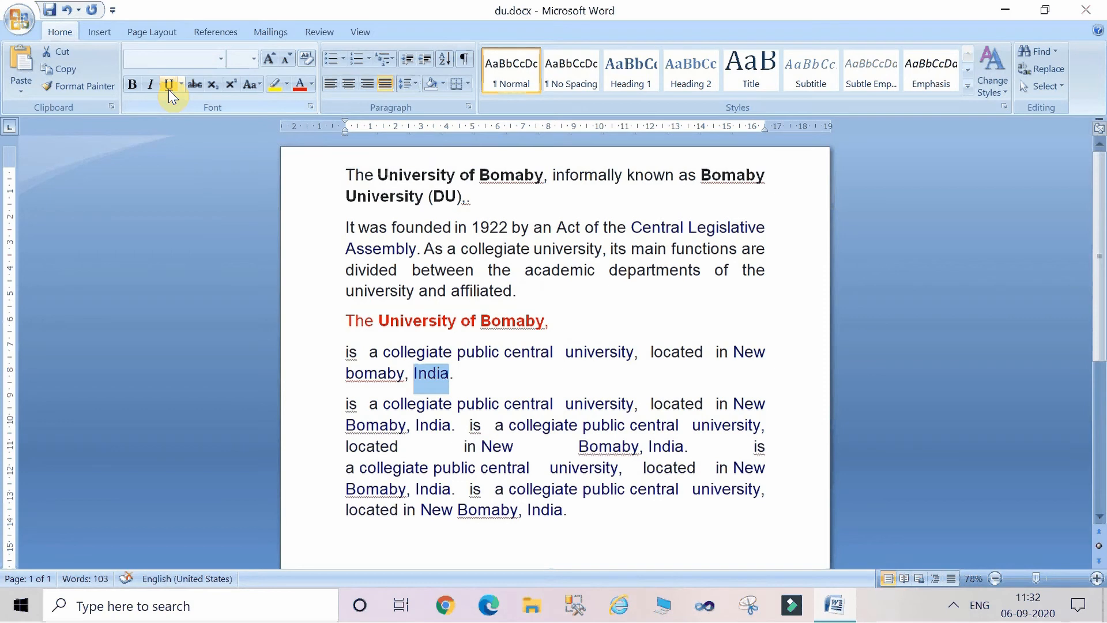
Step: Make the red "The University of Bomaby," line italic and remove the italics again
drag(340, 319, 551, 330)
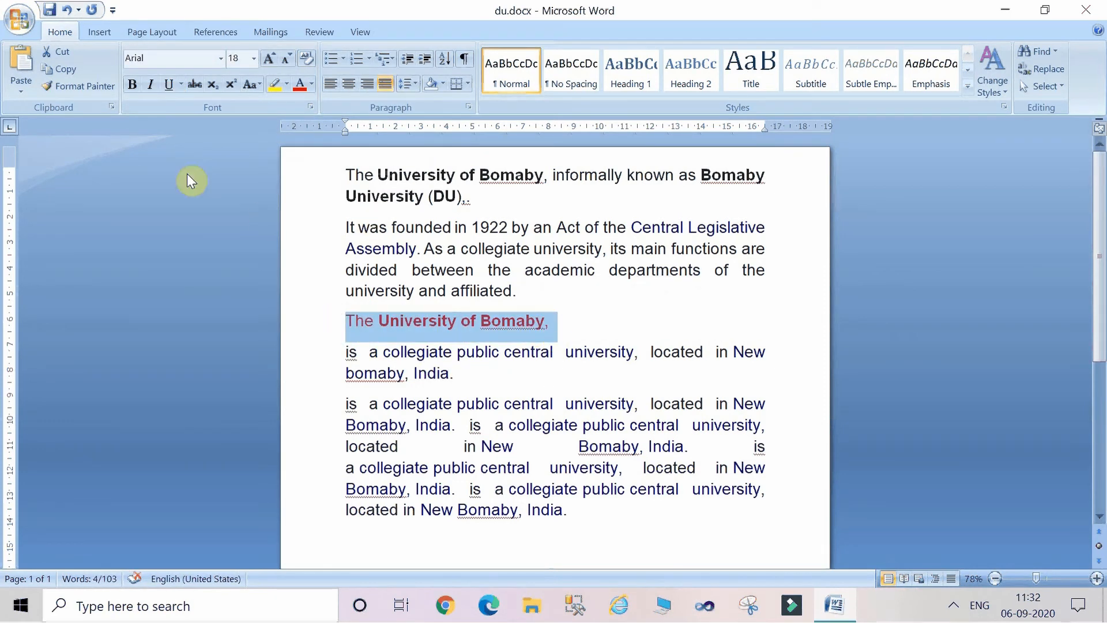
click(151, 87)
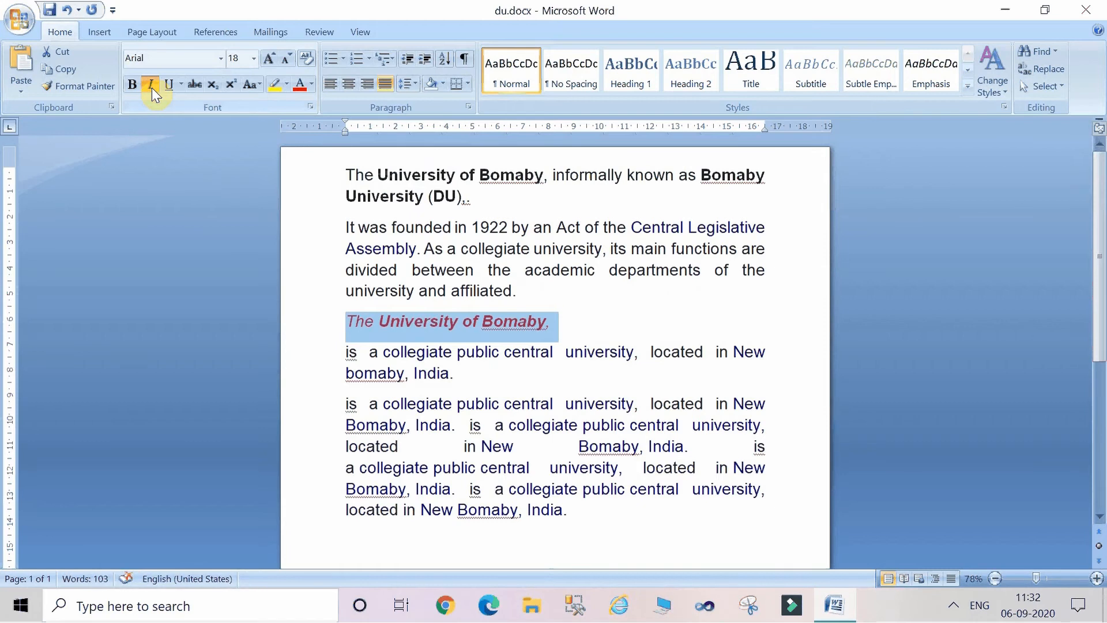
click(151, 88)
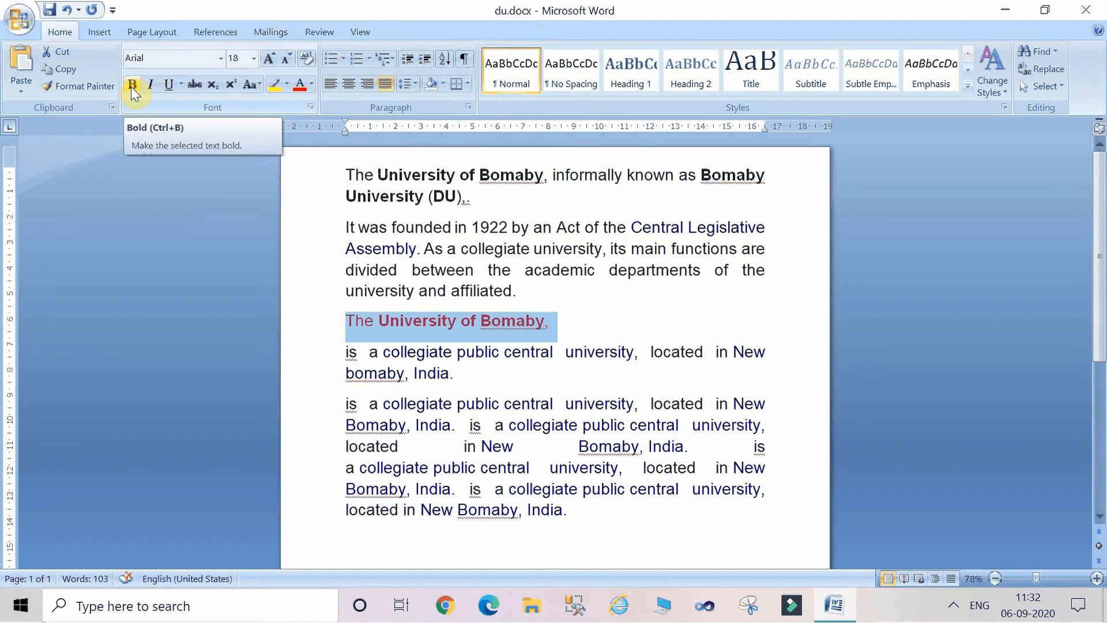
Step: Switch bold on and off for the whole red line, leaving all of it without bold
click(132, 87)
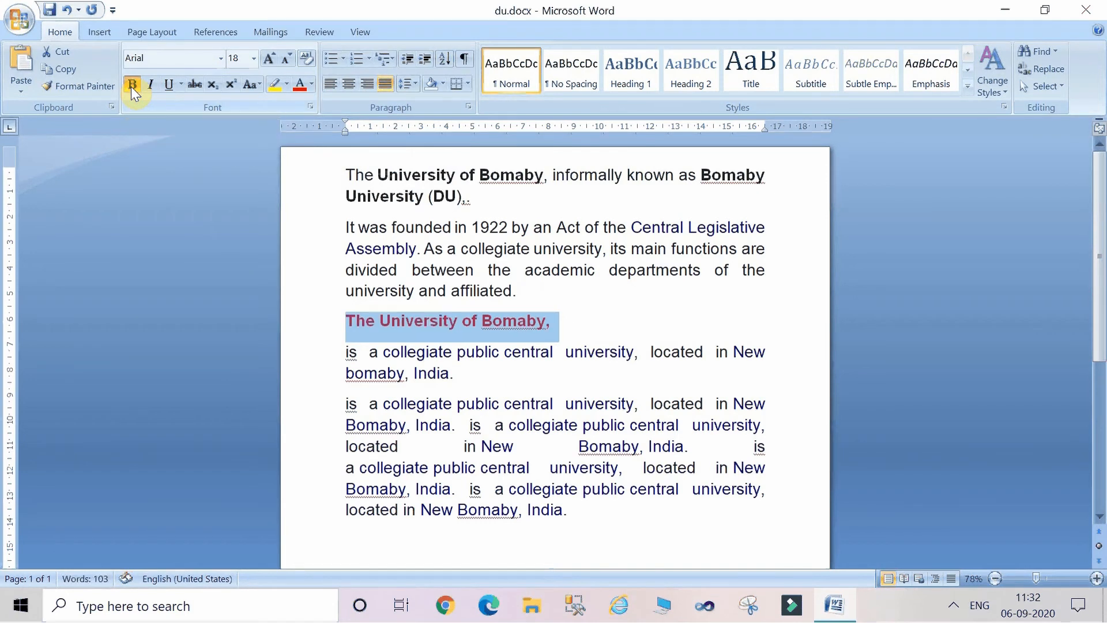
click(132, 88)
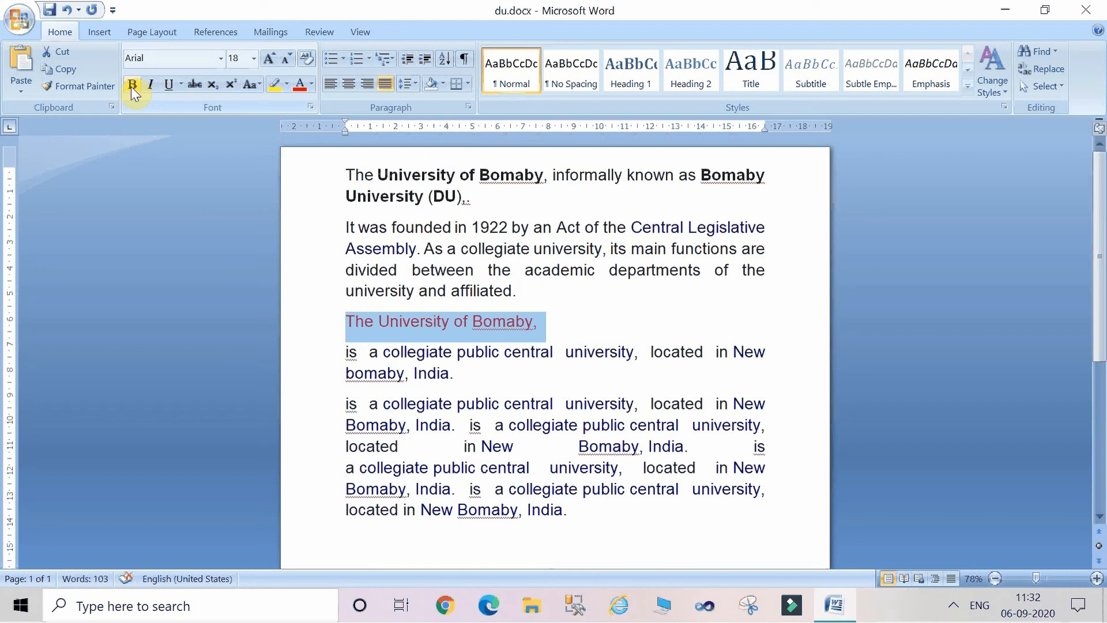
click(131, 85)
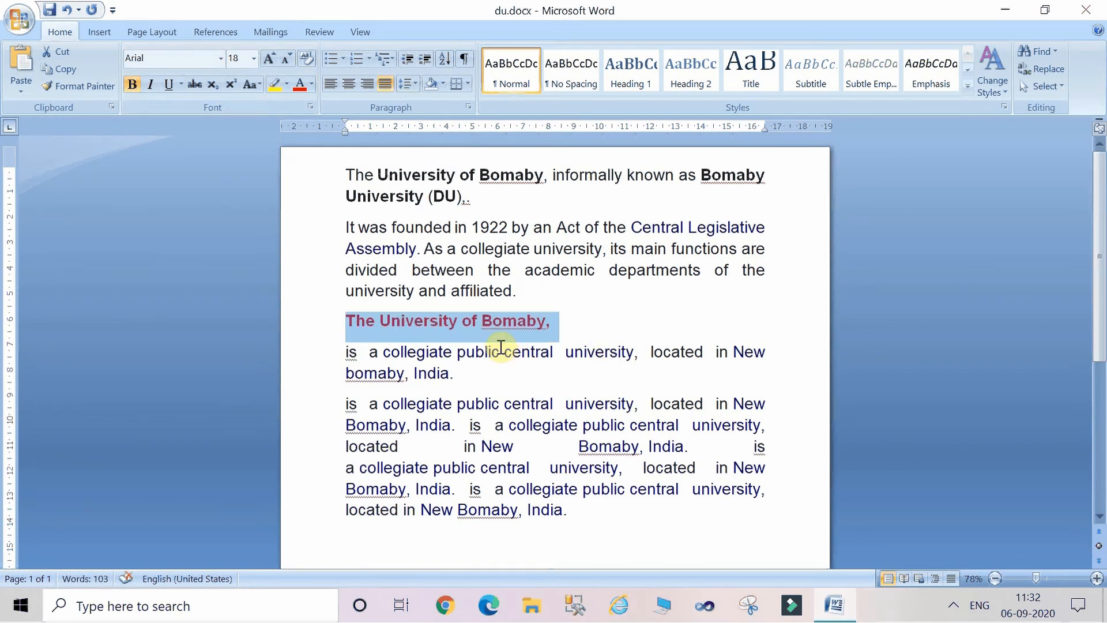
click(134, 91)
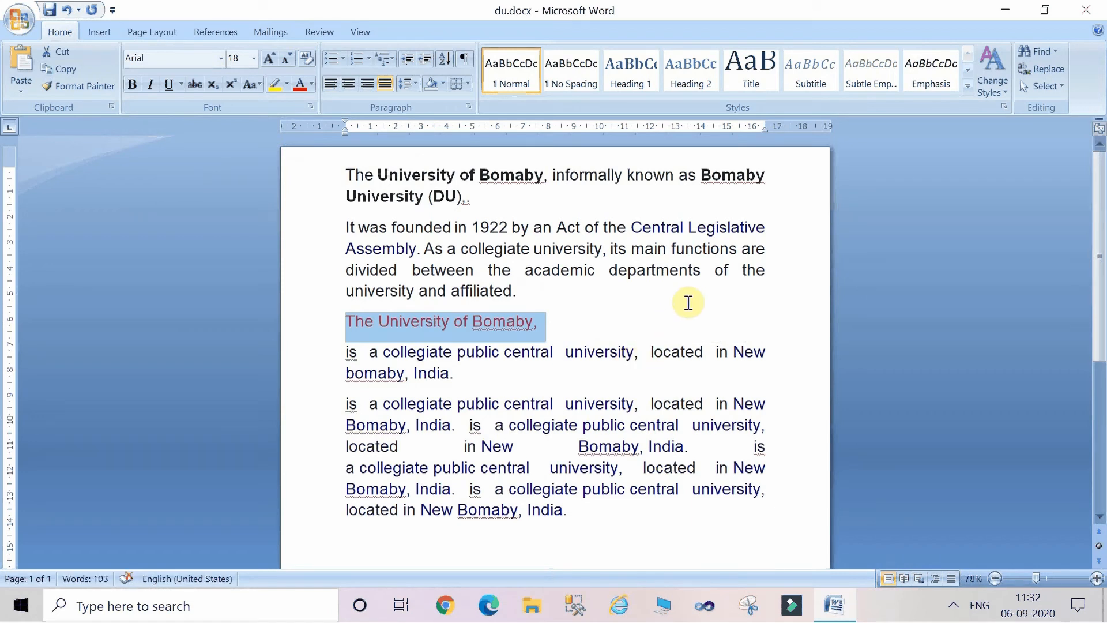
Step: Set the font of the red "The University of Bomaby," line to Monotype Corsiva and clear the selection
click(219, 59)
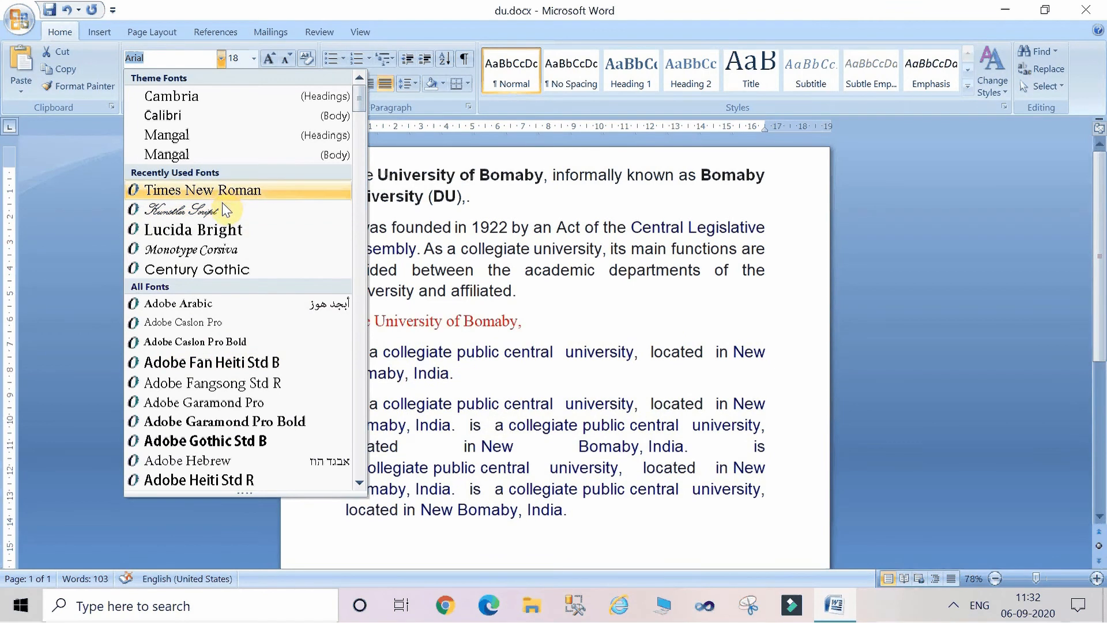
click(236, 249)
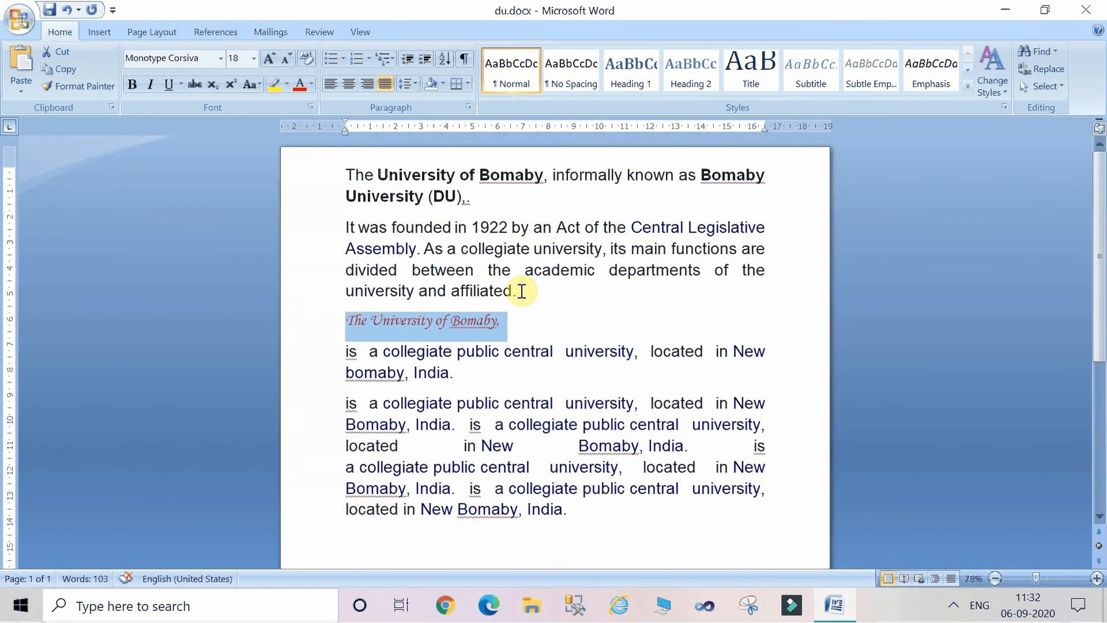
click(577, 309)
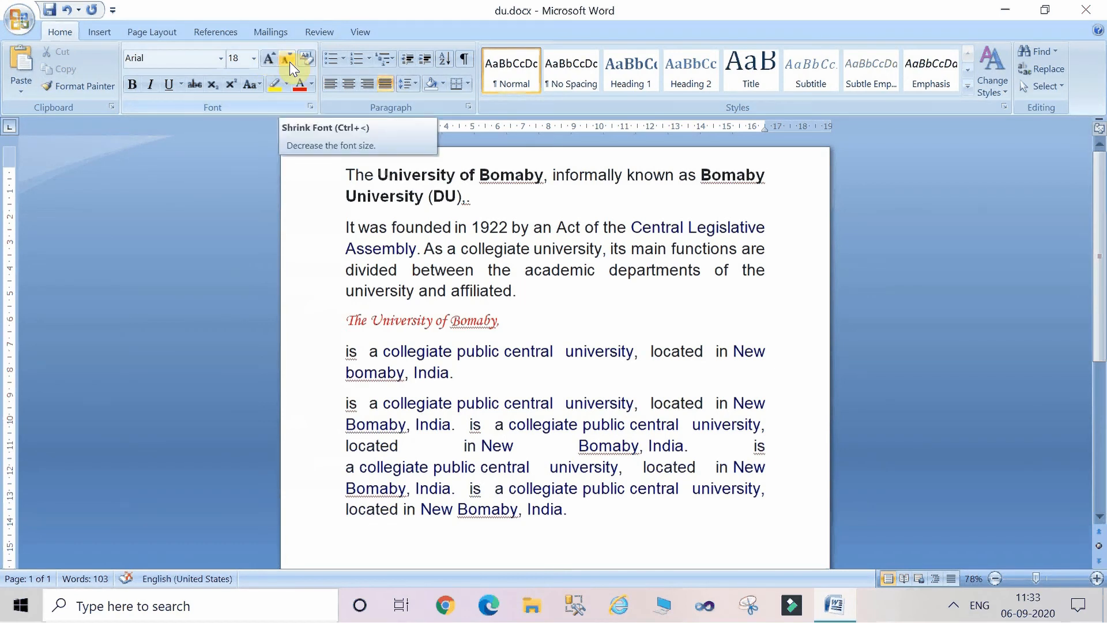
Step: Grow the font of the red "The University of Bomaby," line step by step to size 48
click(270, 59)
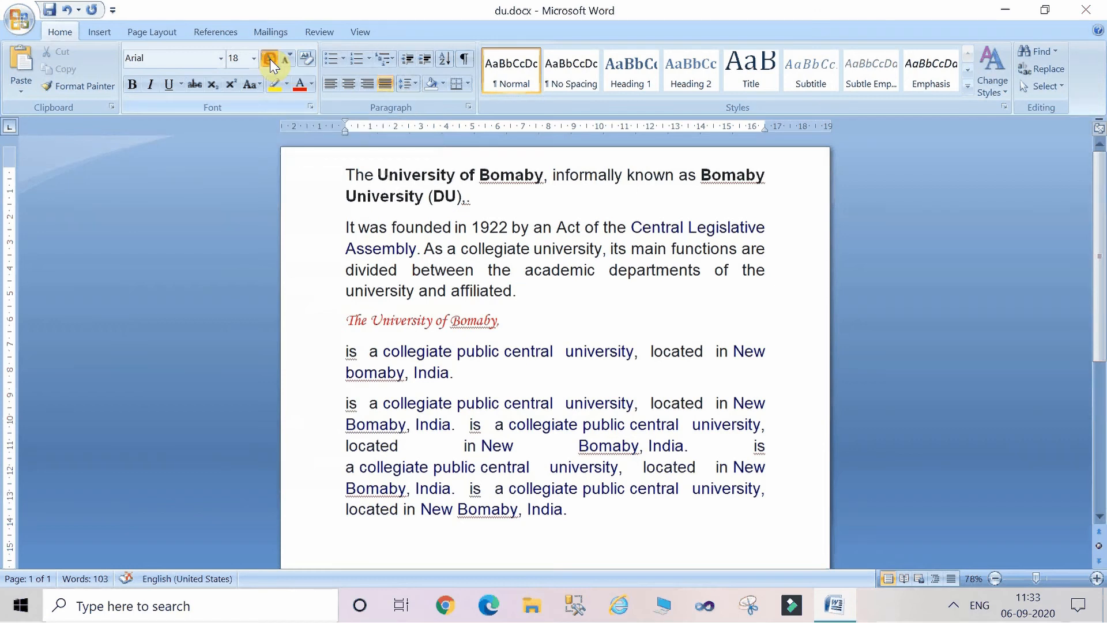
triple_click(366, 317)
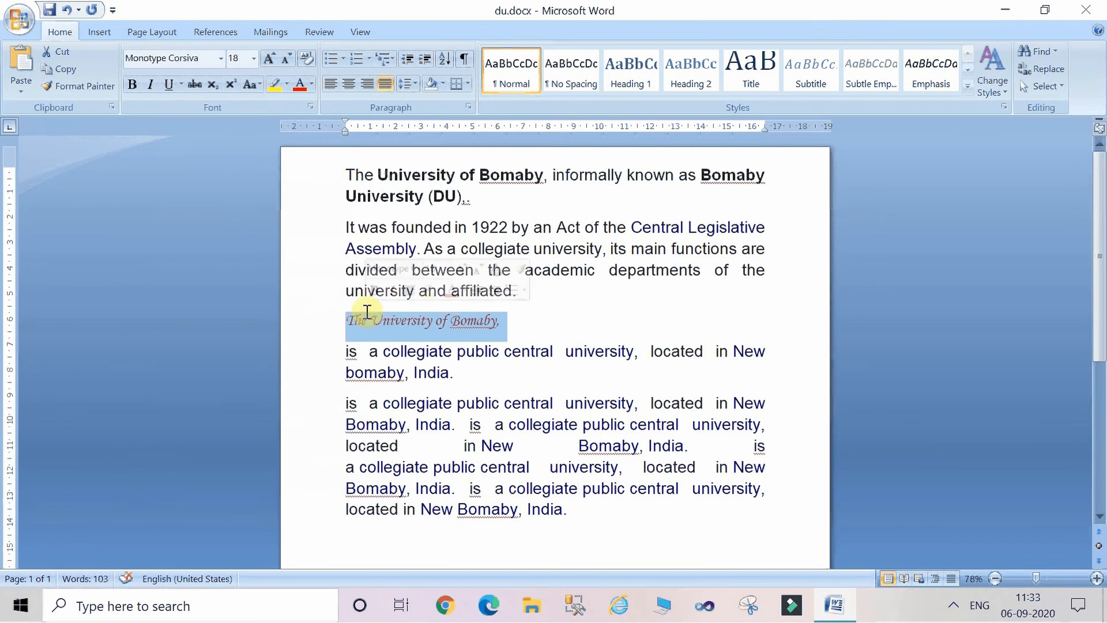
click(270, 64)
click(270, 64)
click(270, 64)
click(269, 64)
click(270, 64)
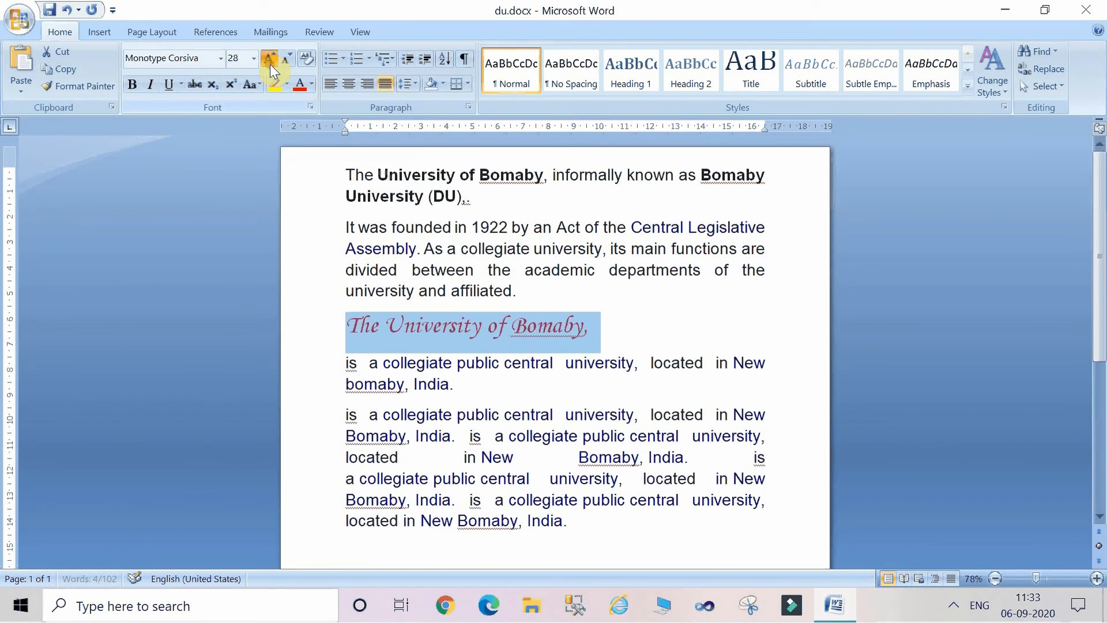
click(270, 64)
click(270, 64)
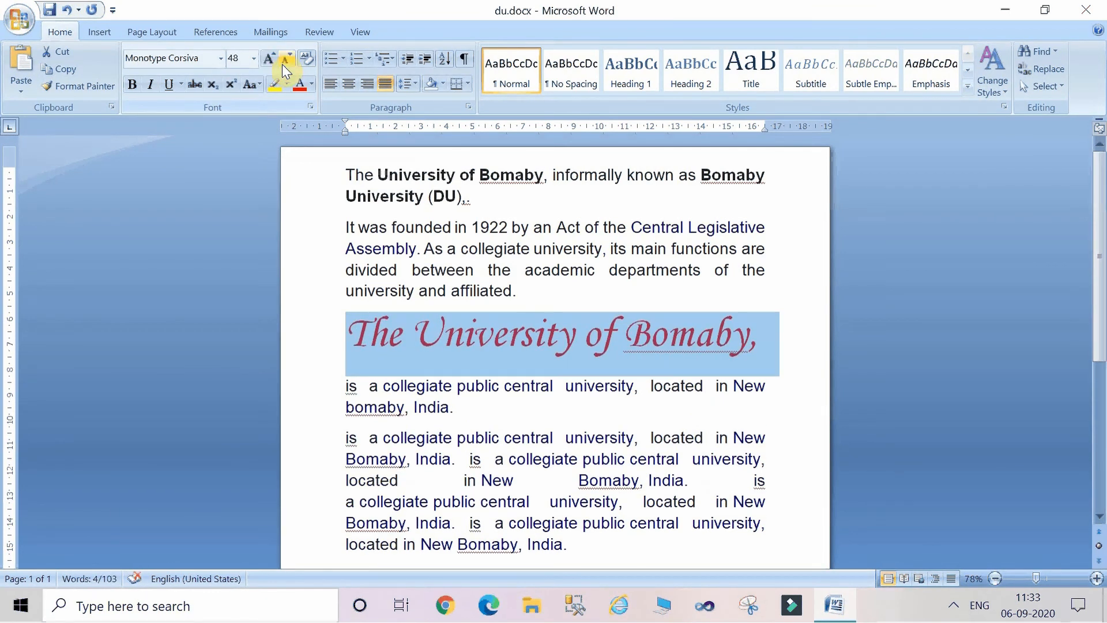
Step: Shrink the font of the red line step by step to size 20
click(289, 62)
click(288, 62)
click(288, 62)
click(289, 62)
click(288, 62)
click(288, 63)
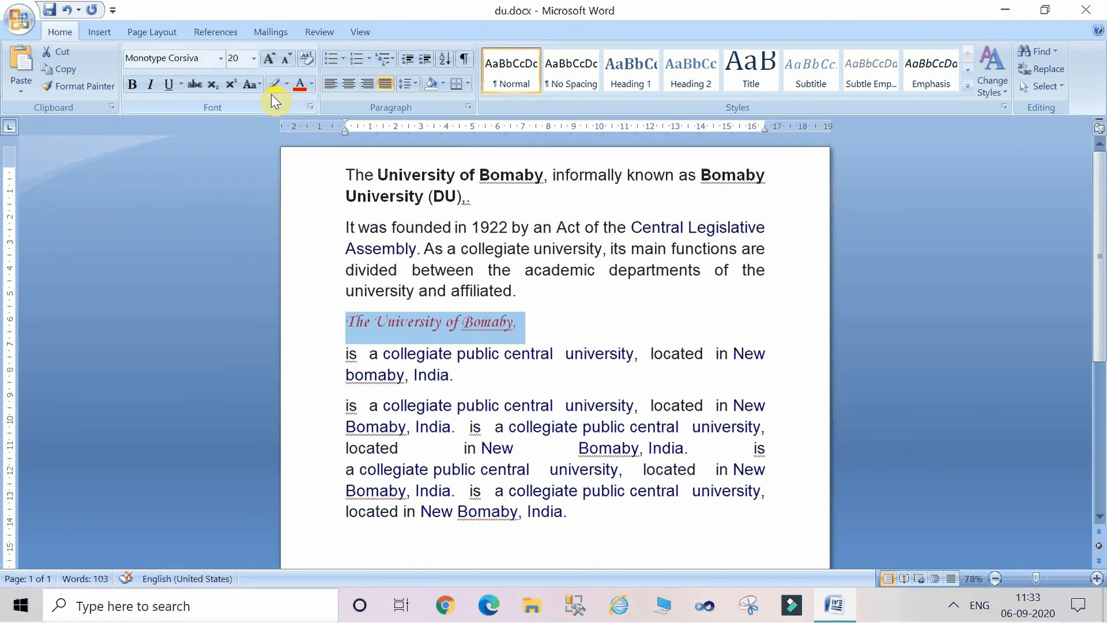
Step: Set the red line's font size to 72, return it to 20 and clear the selection
click(254, 60)
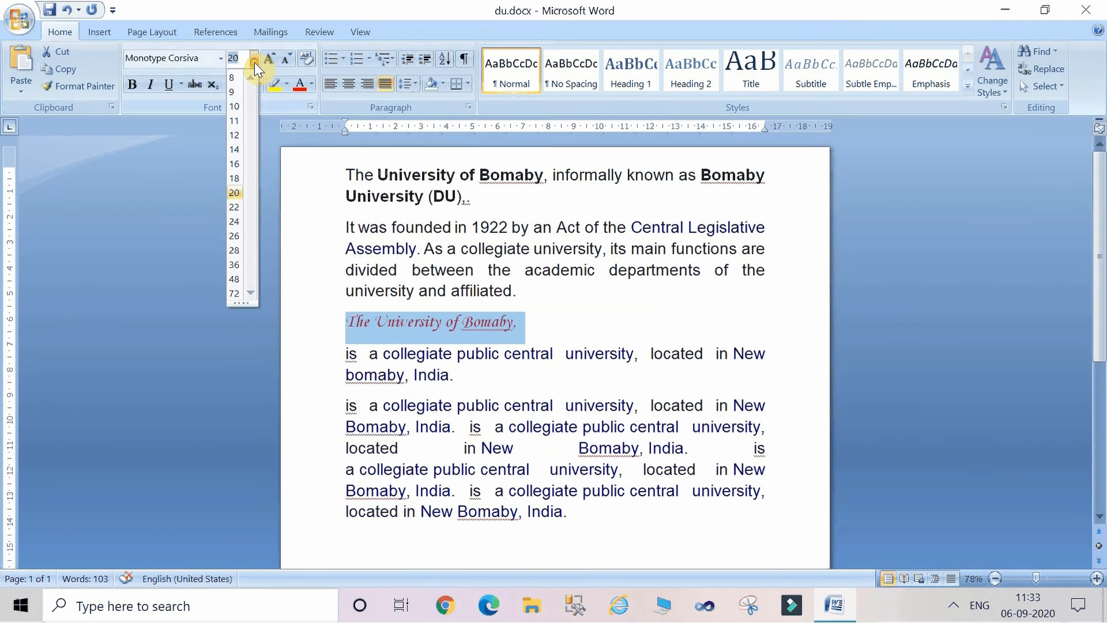
click(237, 296)
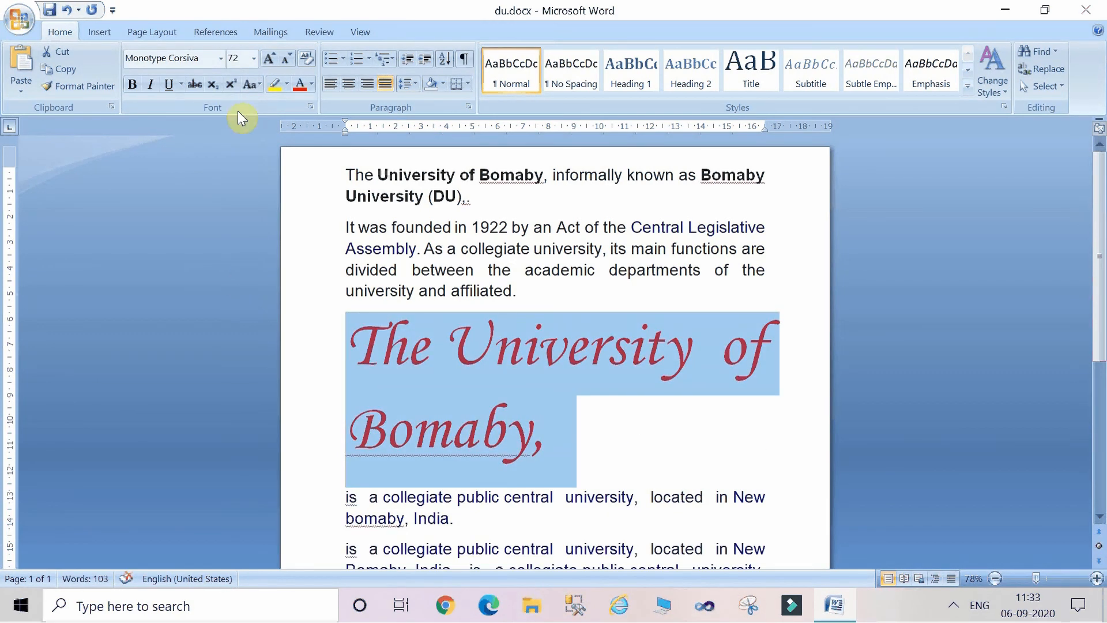
click(252, 61)
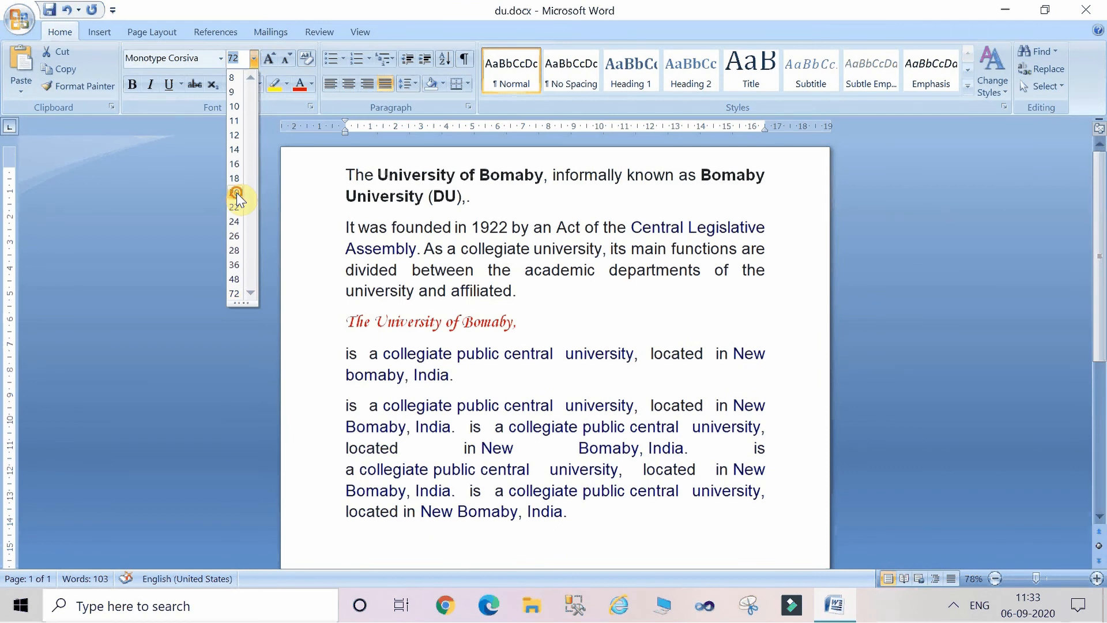
click(236, 193)
click(582, 345)
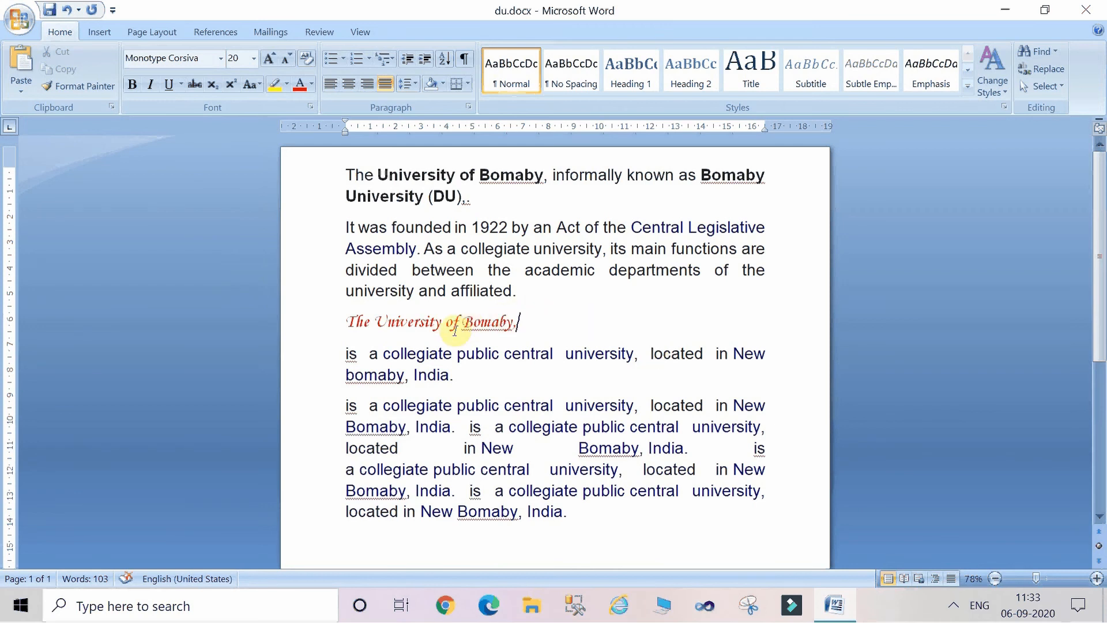
Step: Apply underline, italic and bold to the red "The University of Bomaby," line
triple_click(374, 323)
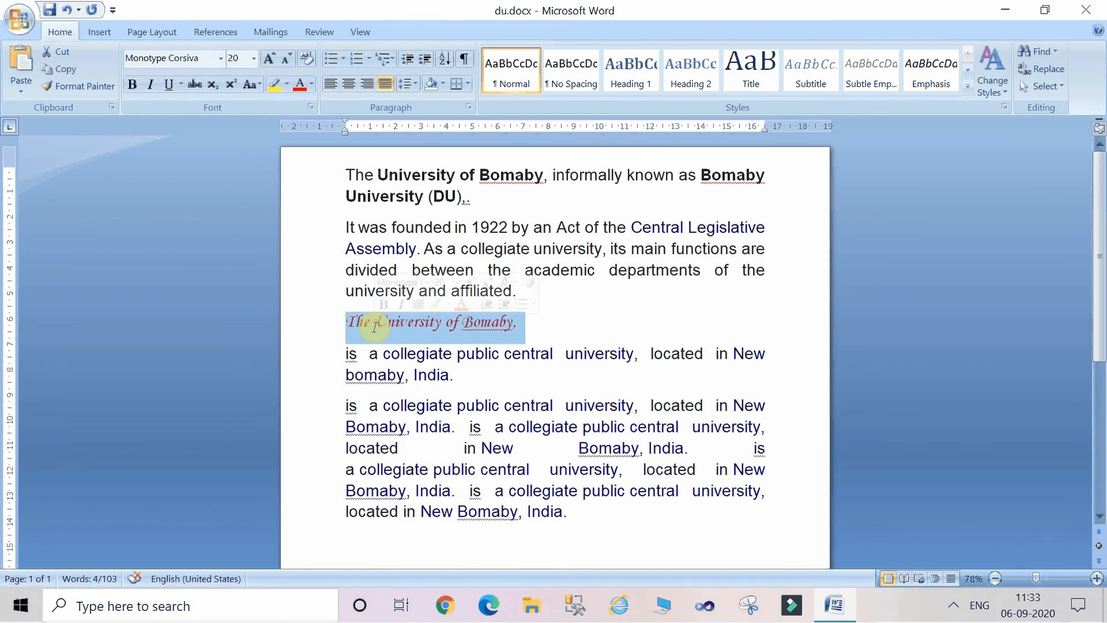
click(168, 86)
click(153, 84)
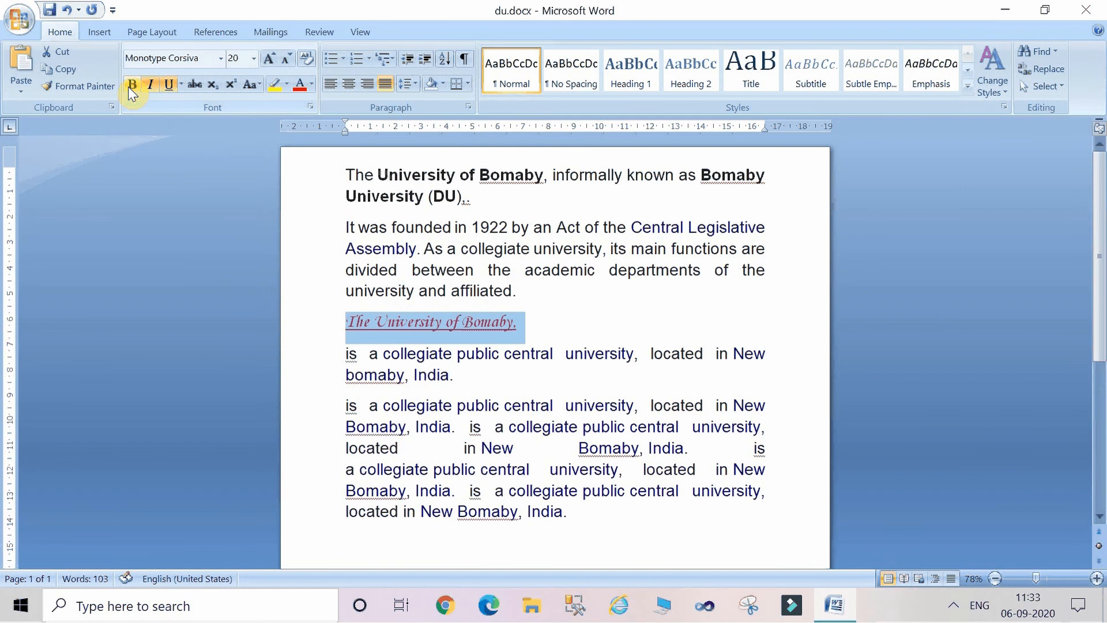
click(128, 87)
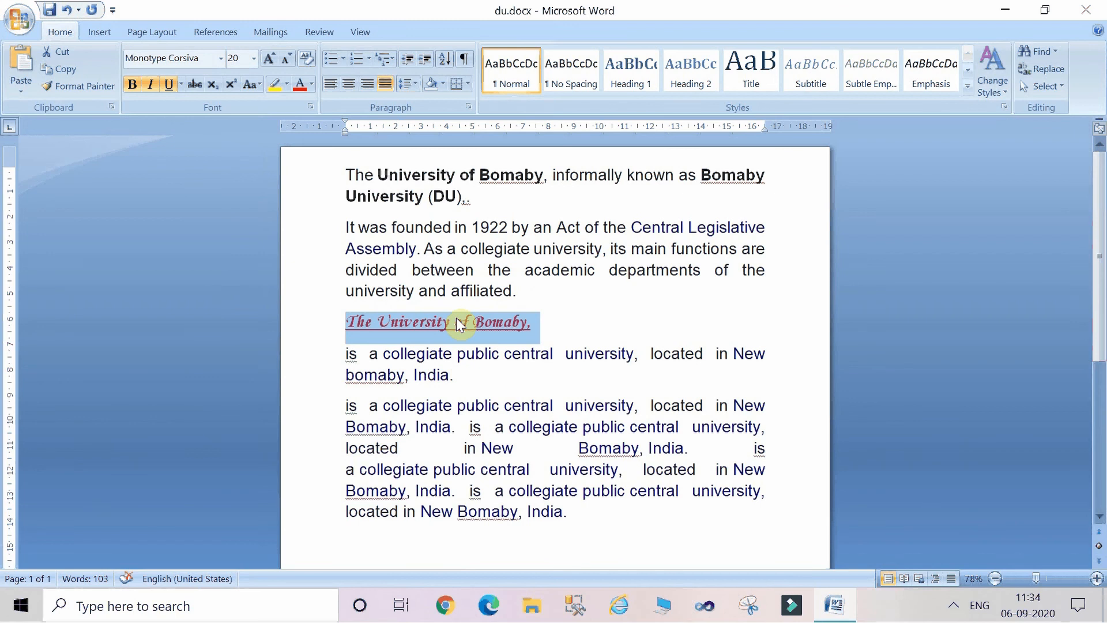
Step: Copy the red line's formatting with Format Painter onto two "New Bomaby" occurrences in the last paragraph and minimize the document window
click(65, 88)
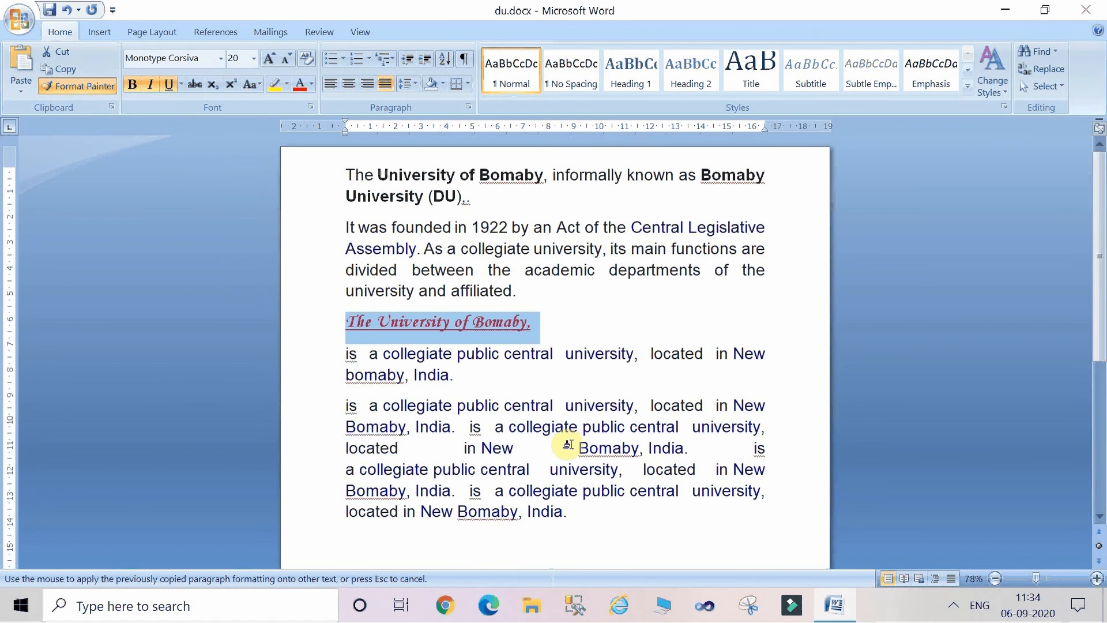
drag(578, 448, 635, 456)
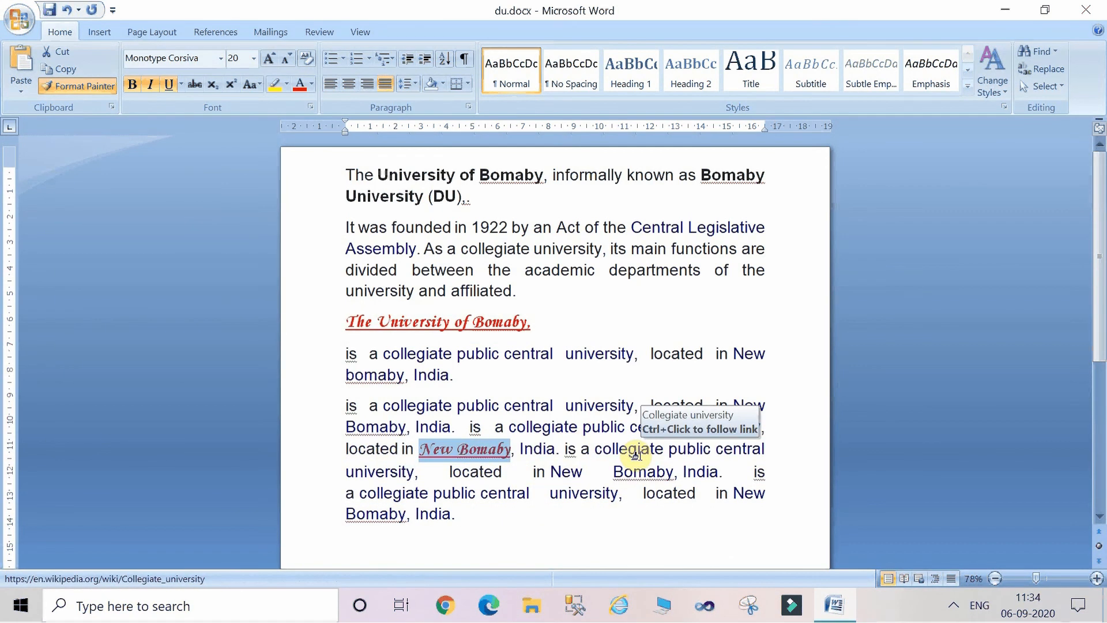
mouse_move(607, 475)
mouse_down()
mouse_move(679, 474)
mouse_move(637, 487)
mouse_move(638, 469)
mouse_move(675, 474)
mouse_up()
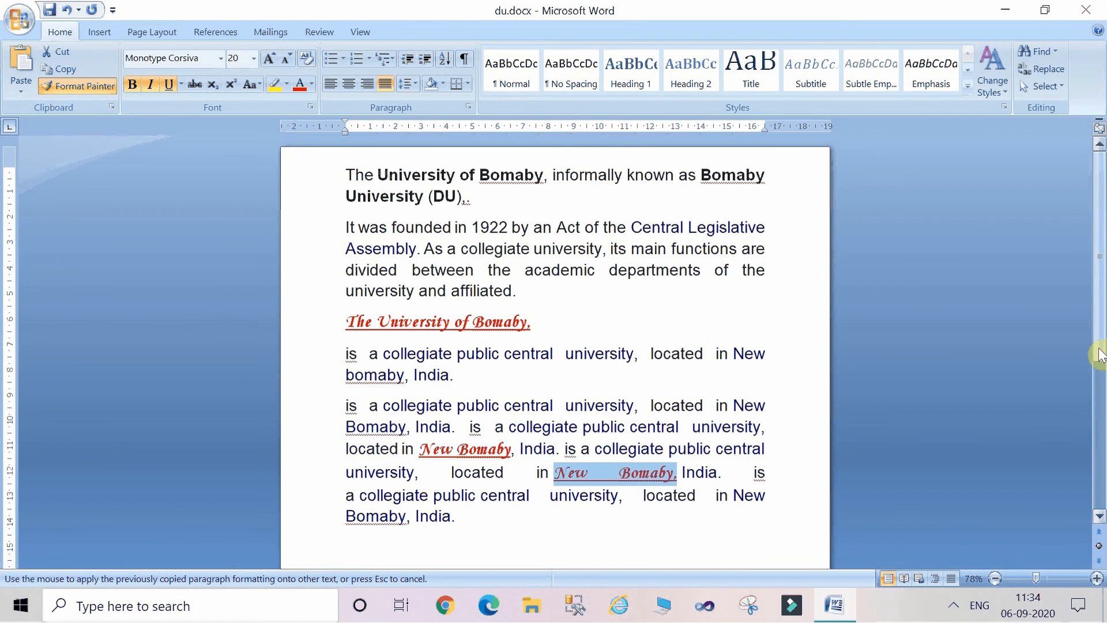
click(1010, 9)
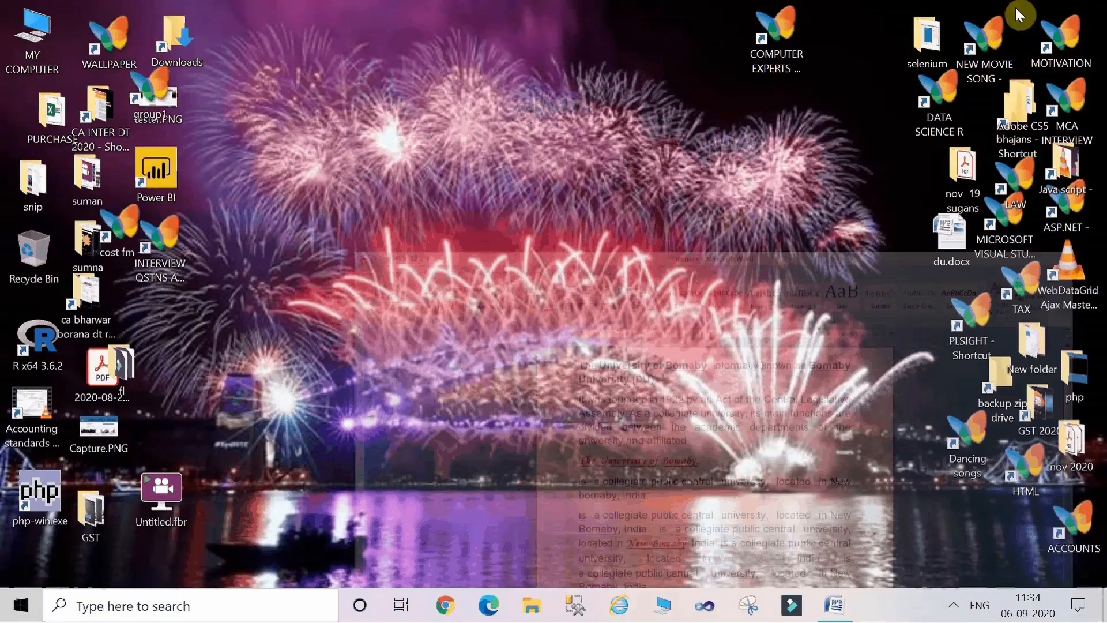